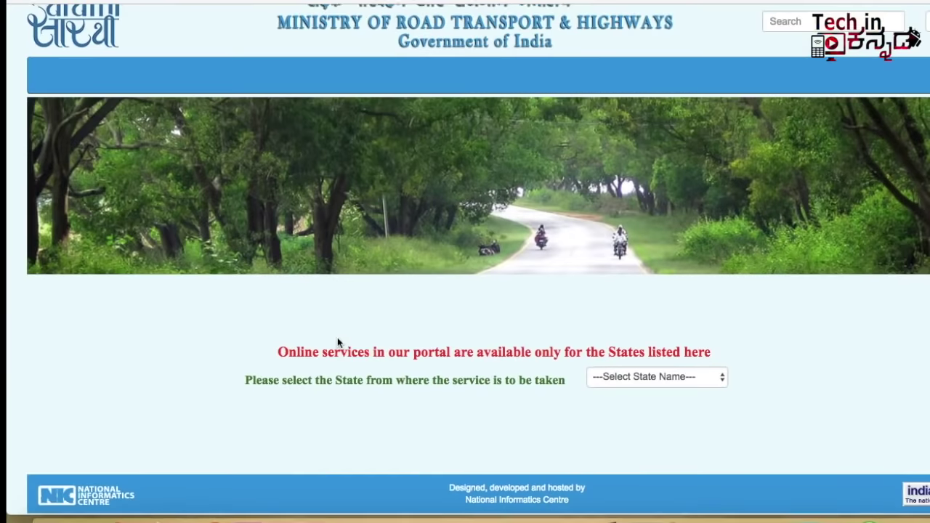
Step: Pick Karnataka from the Select State Name dropdown on the Sarathi home page
{"action": "scroll", "coordinate": [358, 319], "scroll_direction": "up", "scroll_amount": 2}
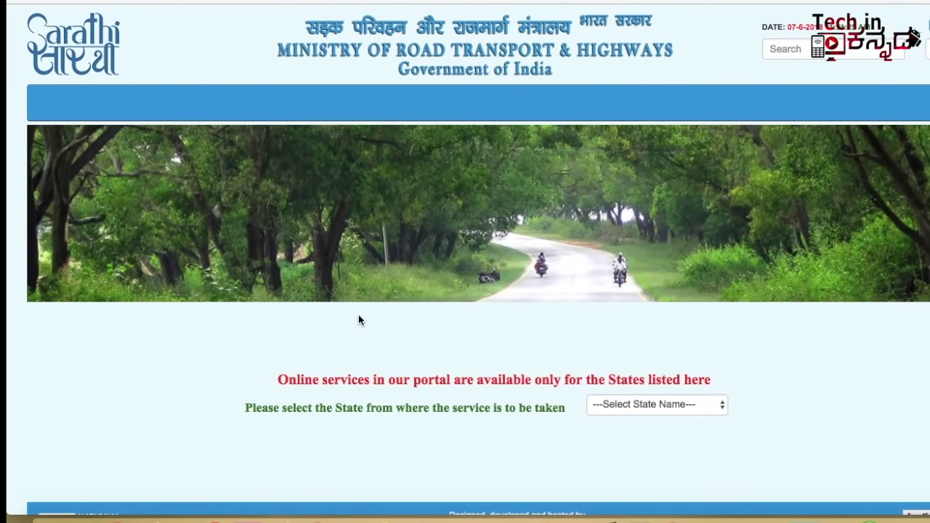
{"action": "scroll", "coordinate": [358, 320], "scroll_direction": "down", "scroll_amount": 2}
{"action": "scroll", "coordinate": [359, 320], "scroll_direction": "up", "scroll_amount": 2}
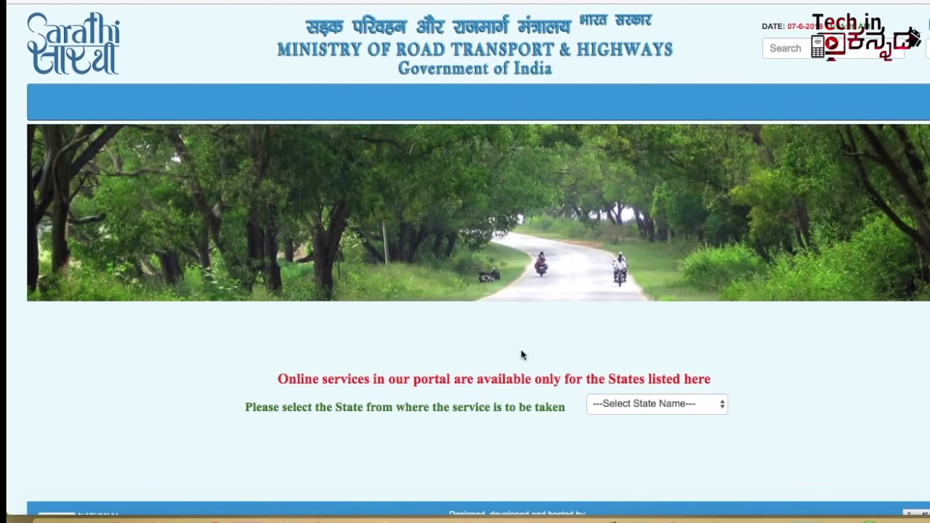
{"action": "left_click", "coordinate": [634, 401]}
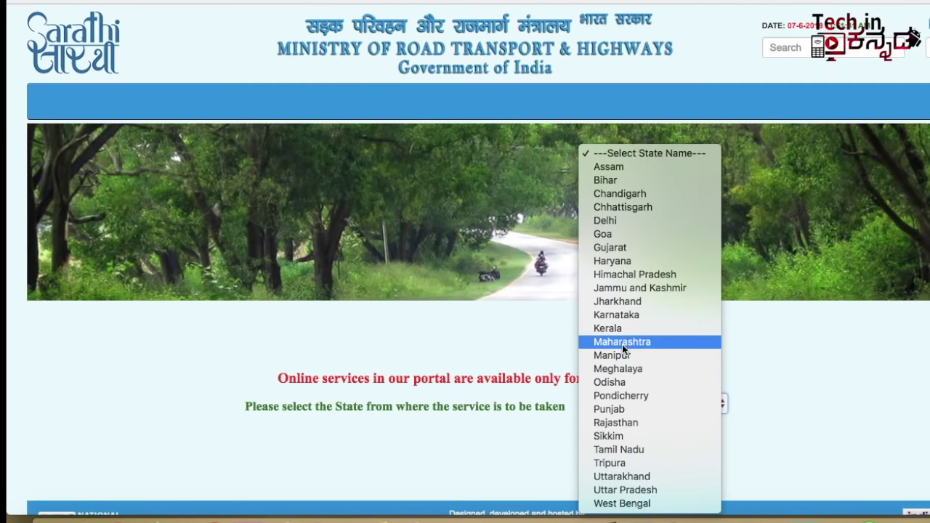
{"action": "left_click", "coordinate": [619, 317]}
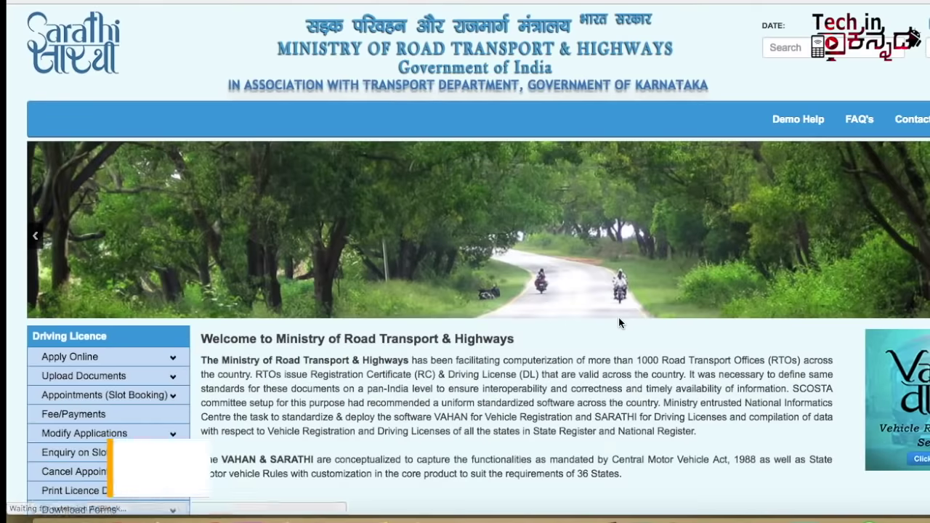
Step: Start a New Learners Licence application from the Driving Licence Apply Online menu
{"action": "scroll", "coordinate": [399, 296], "scroll_direction": "down", "scroll_amount": 3}
{"action": "scroll", "coordinate": [314, 177], "scroll_direction": "up", "scroll_amount": 3}
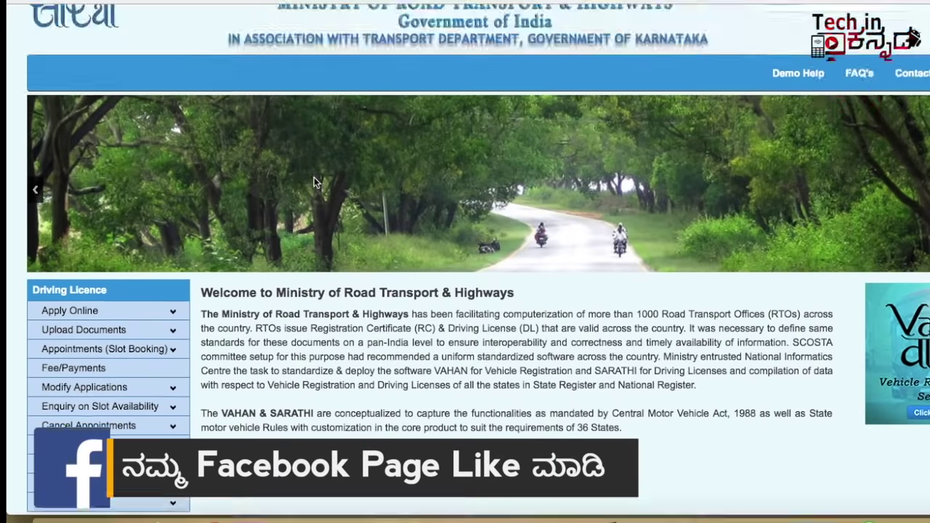
{"action": "left_click", "coordinate": [101, 348]}
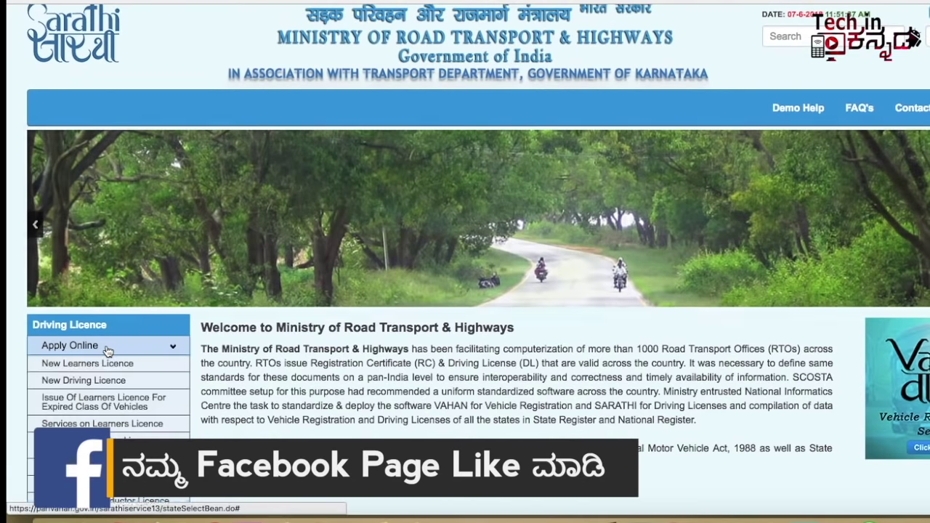
{"action": "scroll", "coordinate": [105, 349], "scroll_direction": "down", "scroll_amount": 3}
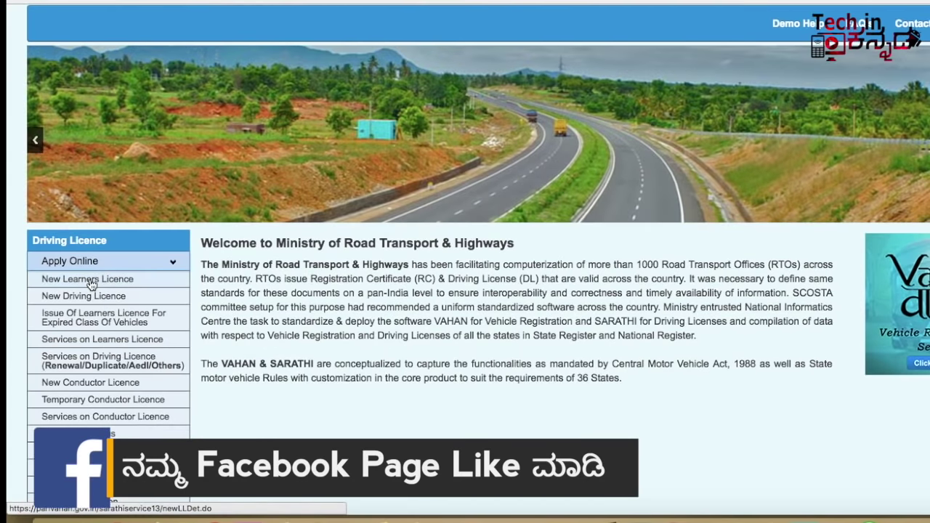
{"action": "left_click", "coordinate": [91, 282]}
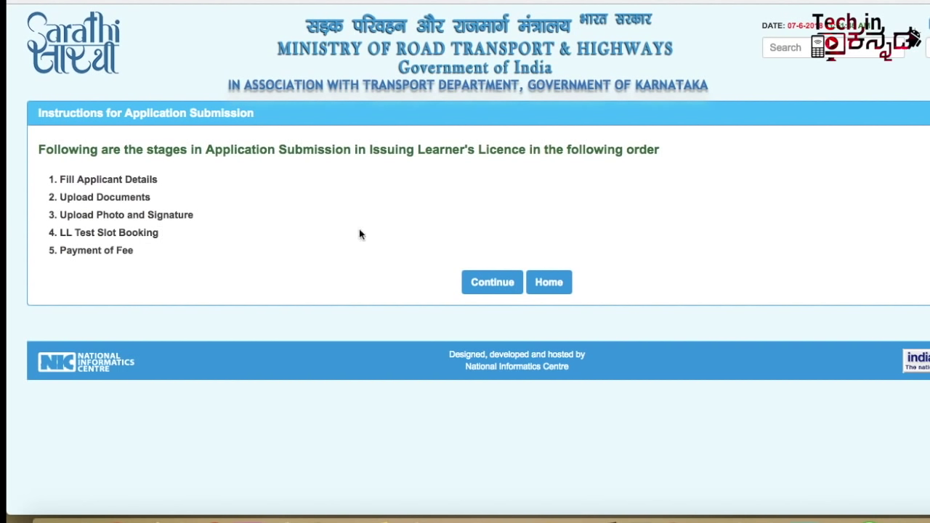
Step: Continue past the New Learner's Licence submission instructions page
{"action": "left_click", "coordinate": [488, 290]}
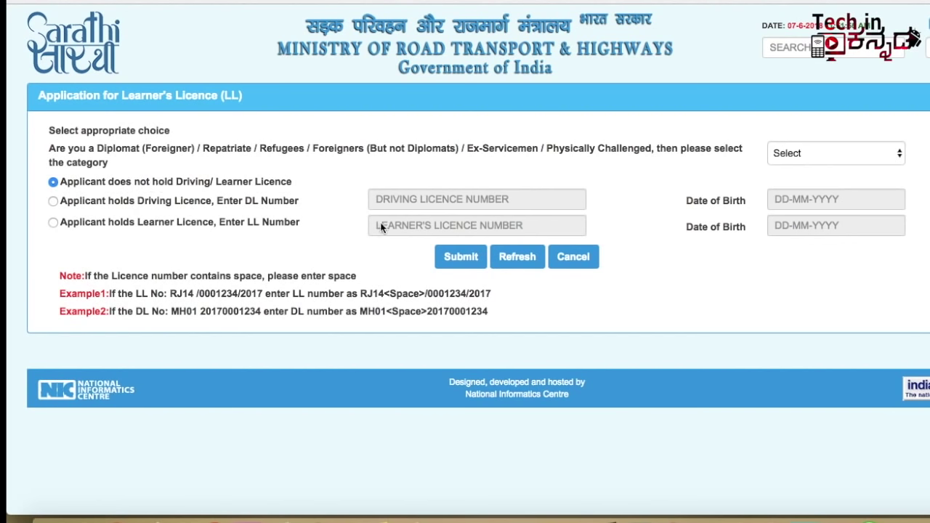
Step: Mark the applicant as holding no licence, then choose Karnataka and HASSAN -- KA13 RTO
{"action": "left_click", "coordinate": [458, 263]}
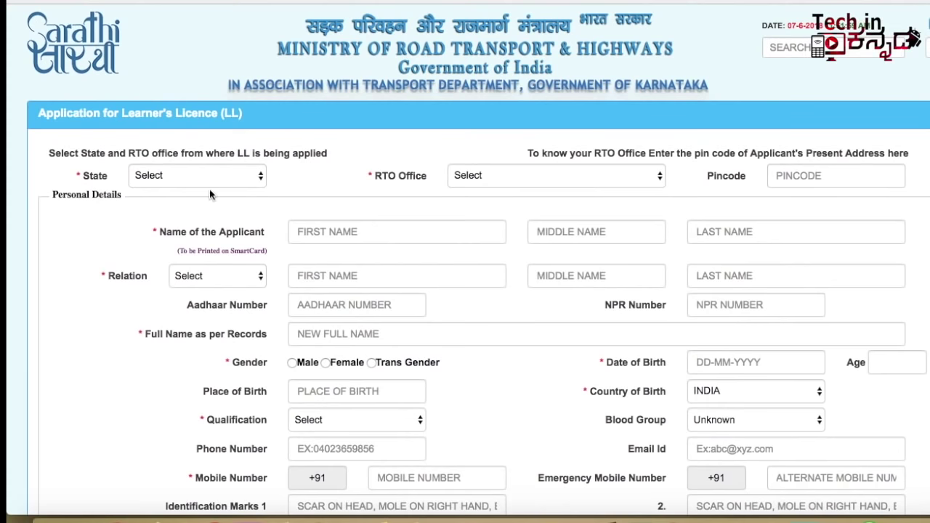
{"action": "left_click", "coordinate": [206, 175]}
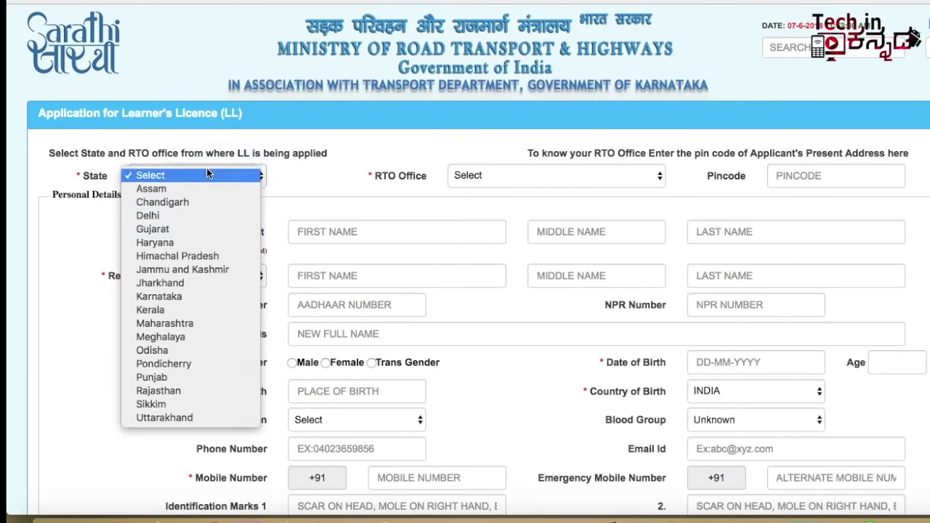
{"action": "left_click", "coordinate": [512, 174]}
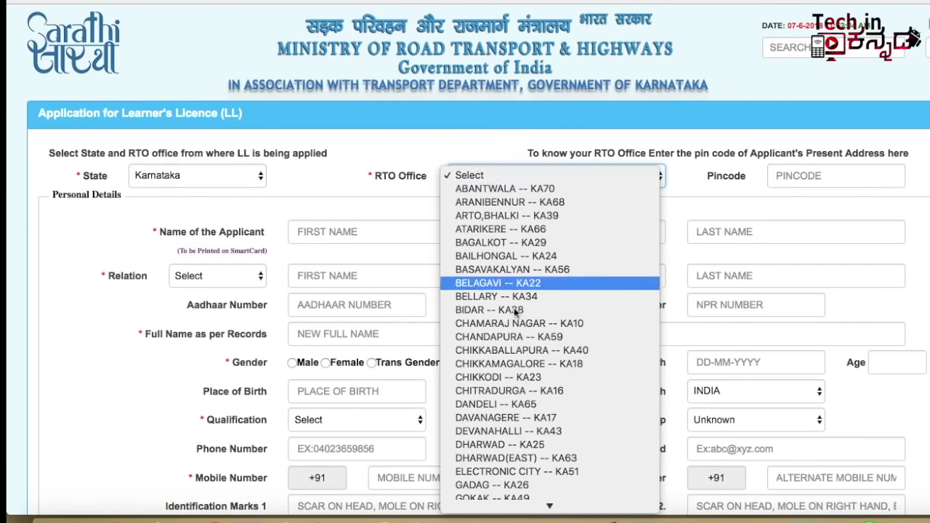
{"action": "scroll", "coordinate": [514, 318], "scroll_direction": "down", "scroll_amount": 5}
{"action": "scroll", "coordinate": [514, 317], "scroll_direction": "down", "scroll_amount": 7}
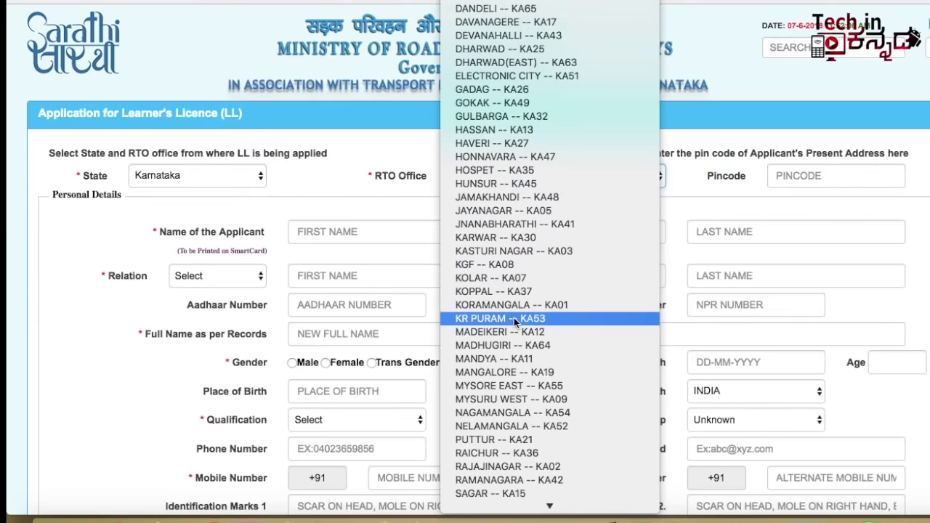
{"action": "scroll", "coordinate": [514, 322], "scroll_direction": "down", "scroll_amount": 2}
{"action": "scroll", "coordinate": [514, 318], "scroll_direction": "down", "scroll_amount": 3}
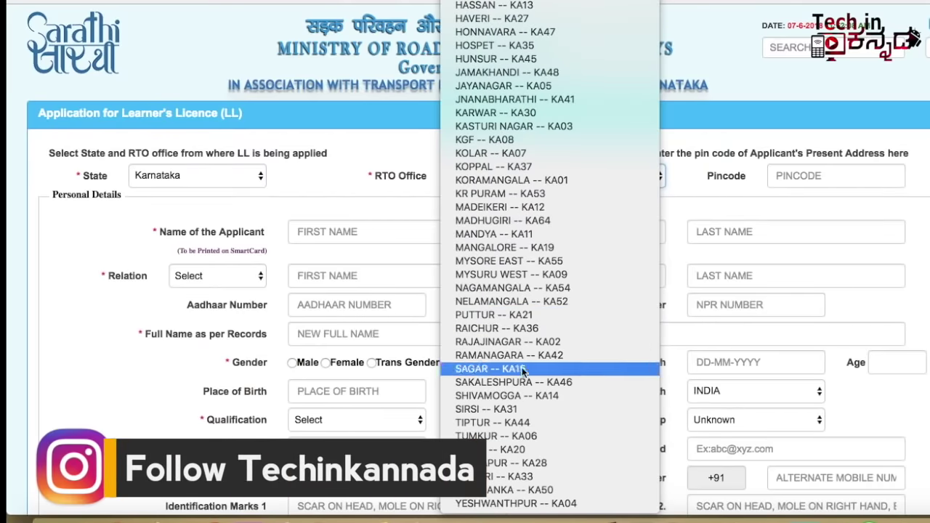
{"action": "scroll", "coordinate": [527, 304], "scroll_direction": "up", "scroll_amount": 1}
{"action": "scroll", "coordinate": [509, 211], "scroll_direction": "up", "scroll_amount": 5}
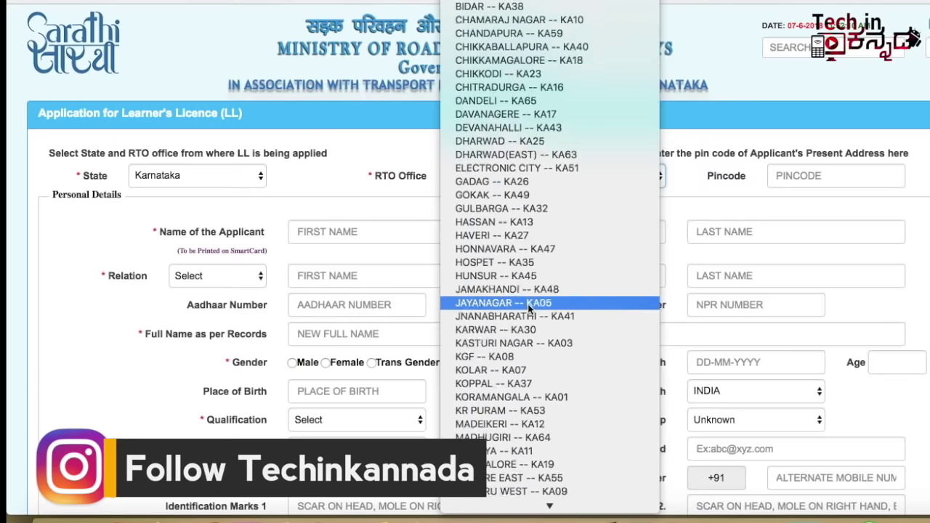
{"action": "scroll", "coordinate": [502, 218], "scroll_direction": "up", "scroll_amount": 1}
{"action": "left_click", "coordinate": [496, 238]}
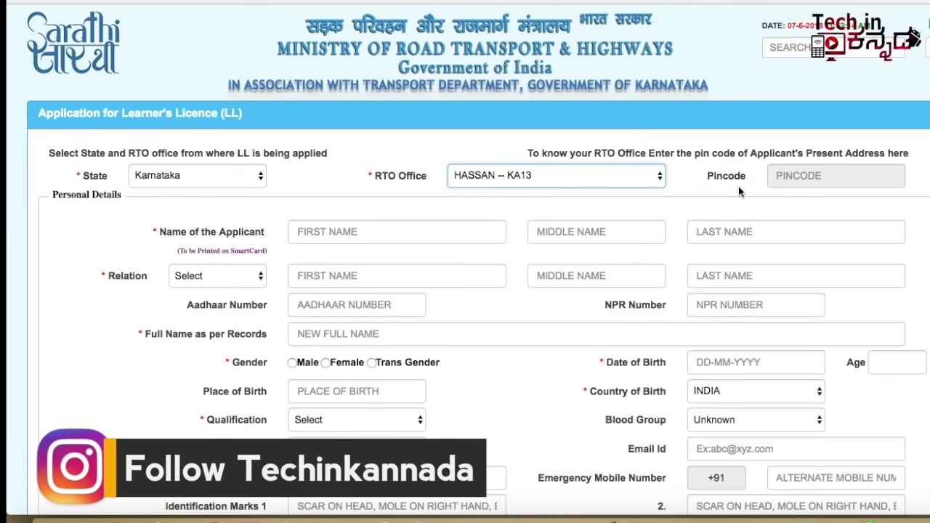
Step: Visit the first name and pincode fields, then reselect HASSAN -- KA13 as the RTO office
{"action": "left_click", "coordinate": [578, 197]}
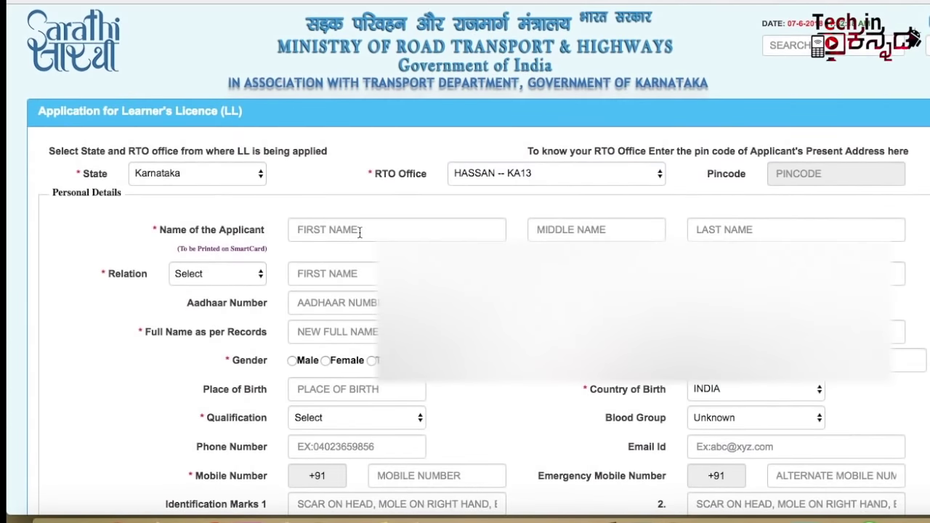
{"action": "left_click", "coordinate": [359, 232]}
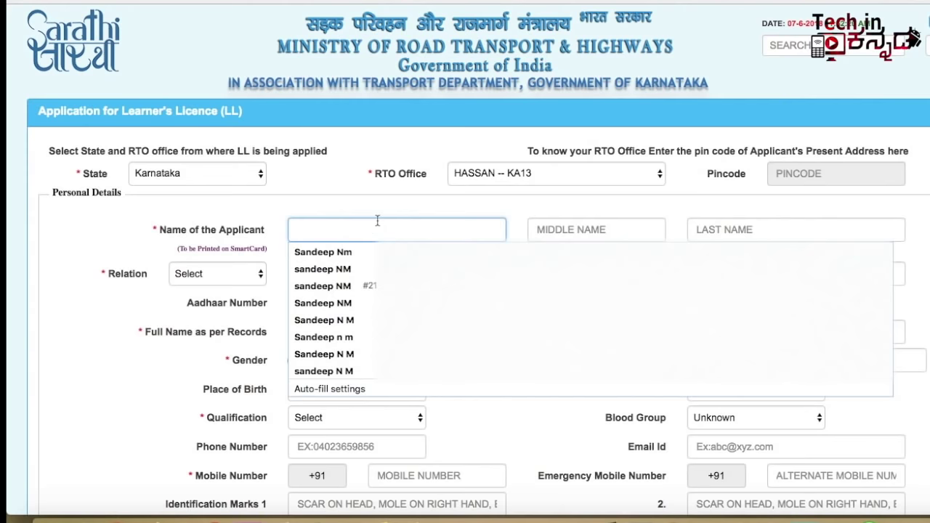
{"action": "left_click", "coordinate": [440, 198]}
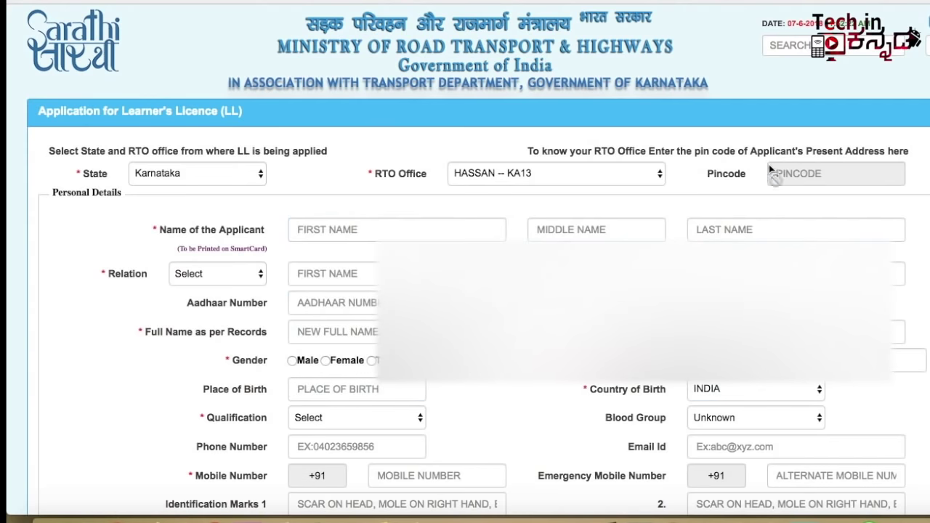
{"action": "left_click", "coordinate": [798, 172]}
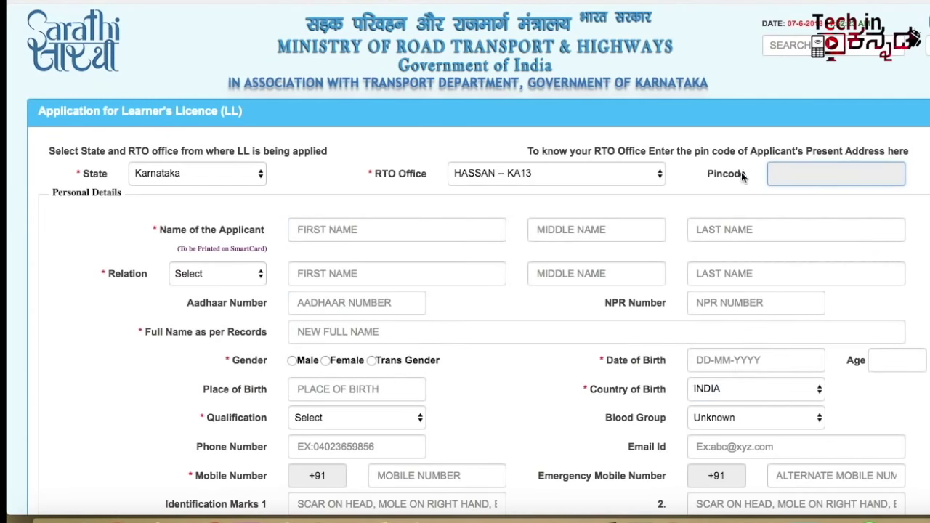
{"action": "left_click", "coordinate": [702, 189]}
{"action": "left_click", "coordinate": [781, 178]}
{"action": "left_click", "coordinate": [571, 173]}
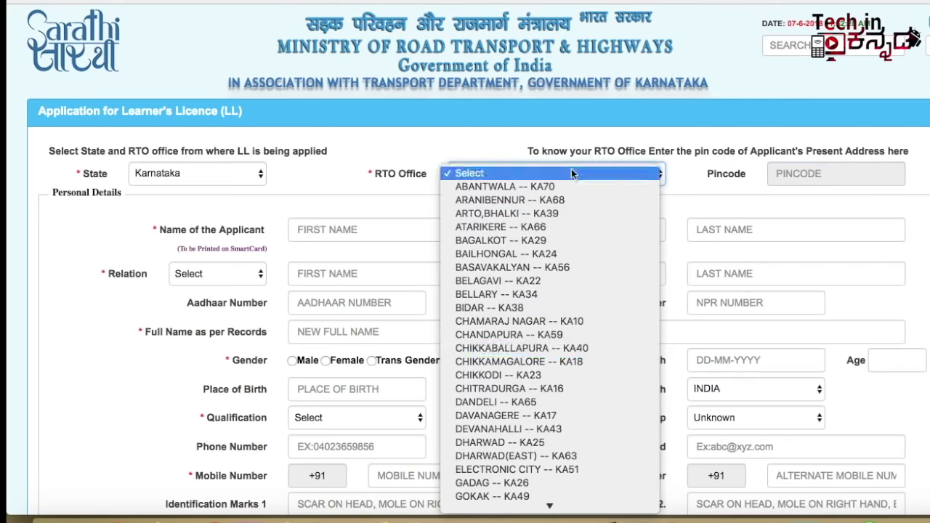
{"action": "scroll", "coordinate": [538, 360], "scroll_direction": "down", "scroll_amount": 5}
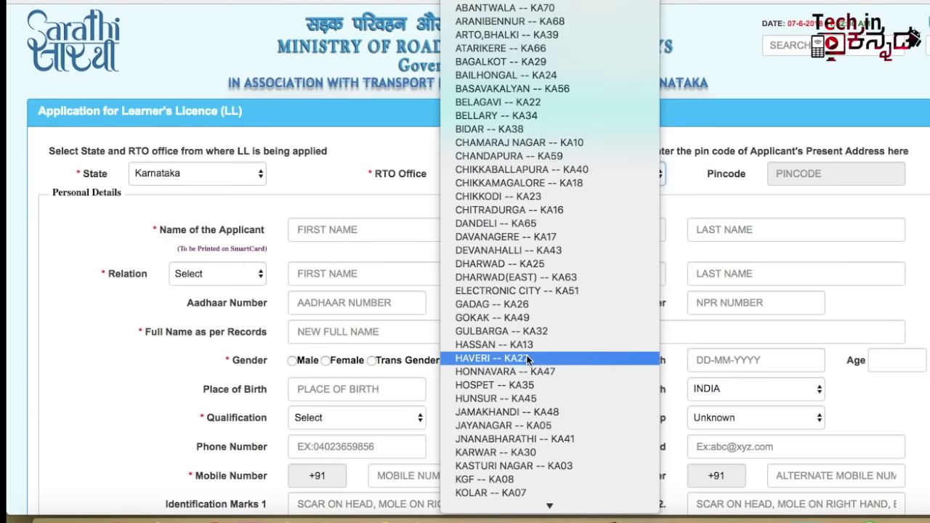
{"action": "left_click", "coordinate": [511, 344]}
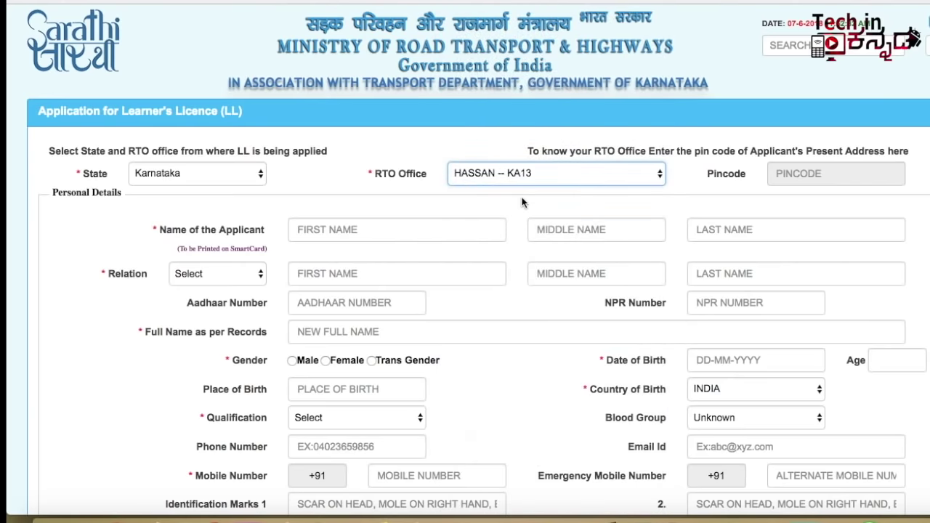
Step: Add Motor cycle without Gear (MCWOG) to the selected classes of vehicles
{"action": "scroll", "coordinate": [523, 218], "scroll_direction": "down", "scroll_amount": 10}
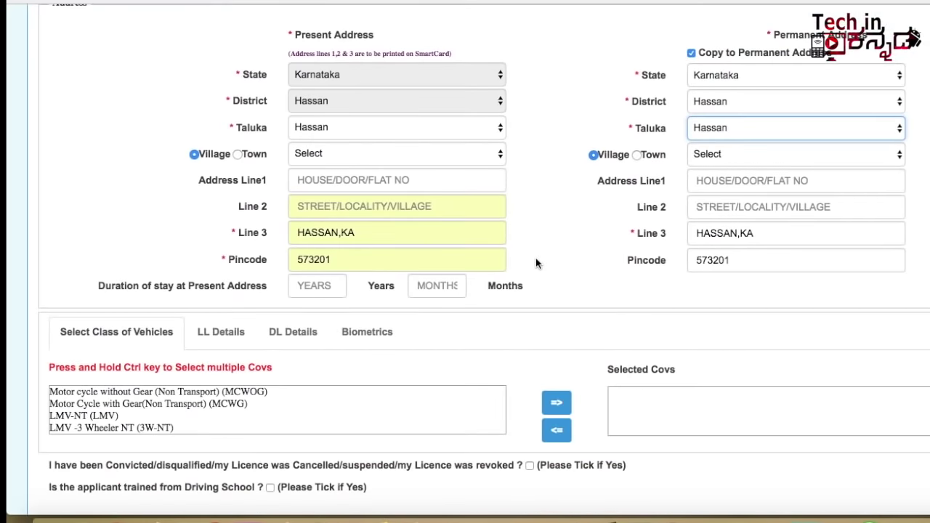
{"action": "scroll", "coordinate": [536, 263], "scroll_direction": "down", "scroll_amount": 1}
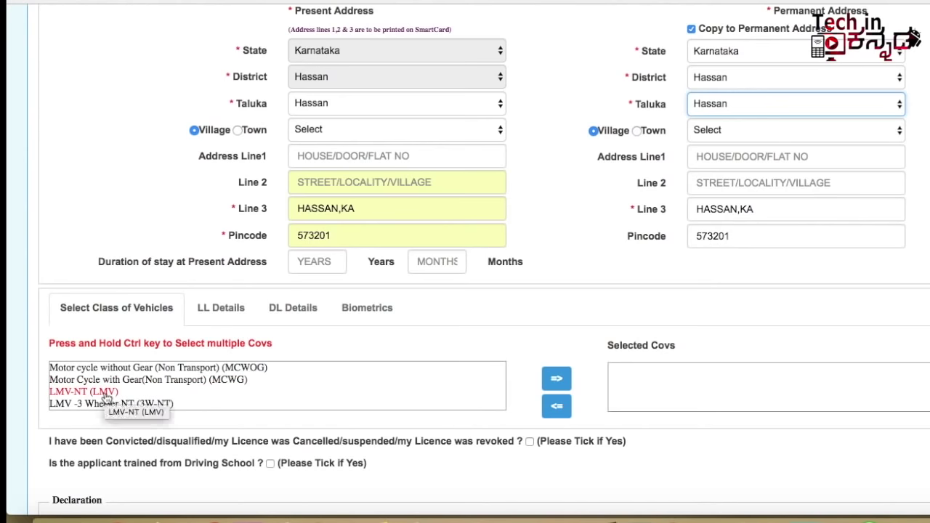
{"action": "scroll", "coordinate": [105, 396], "scroll_direction": "down", "scroll_amount": 5}
{"action": "scroll", "coordinate": [106, 396], "scroll_direction": "down", "scroll_amount": 2}
{"action": "scroll", "coordinate": [105, 396], "scroll_direction": "up", "scroll_amount": 2}
{"action": "scroll", "coordinate": [105, 396], "scroll_direction": "up", "scroll_amount": 5}
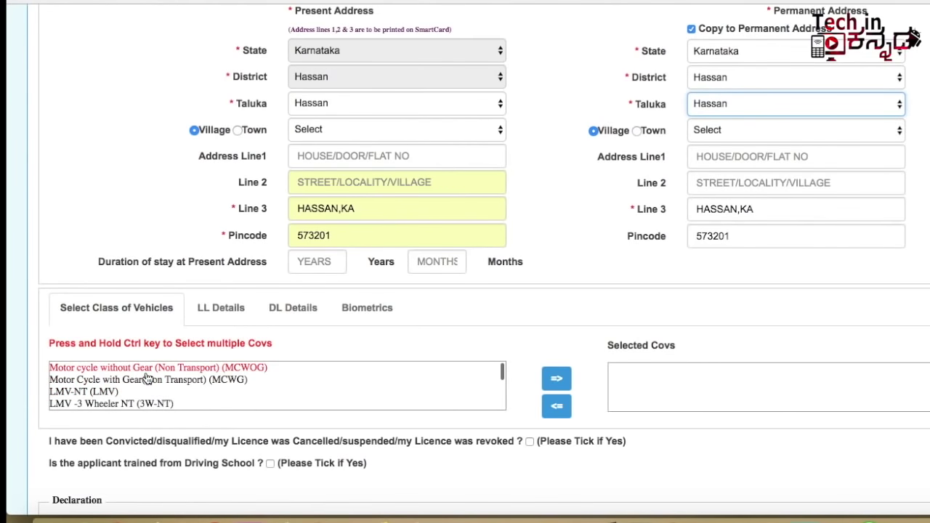
{"action": "left_click", "coordinate": [151, 369]}
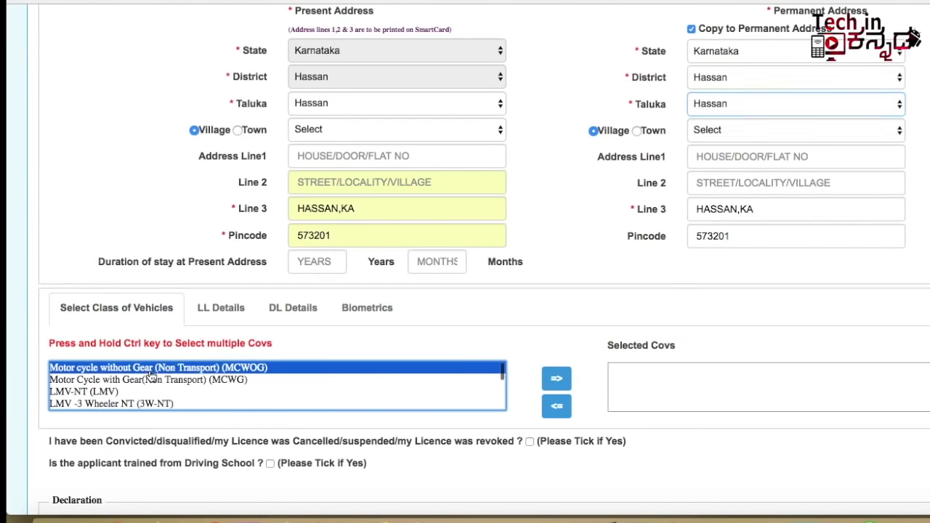
{"action": "left_click", "coordinate": [556, 379]}
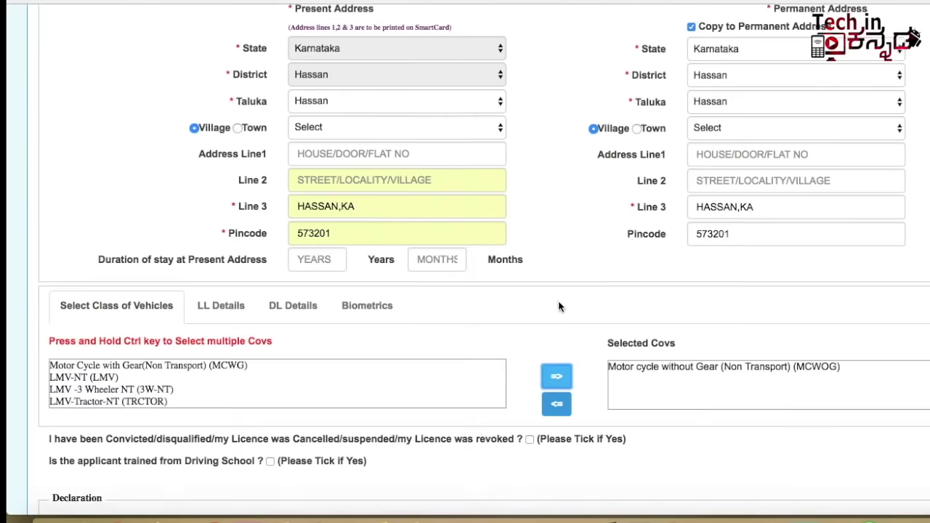
{"action": "scroll", "coordinate": [559, 305], "scroll_direction": "down", "scroll_amount": 3}
{"action": "scroll", "coordinate": [558, 305], "scroll_direction": "up", "scroll_amount": 3}
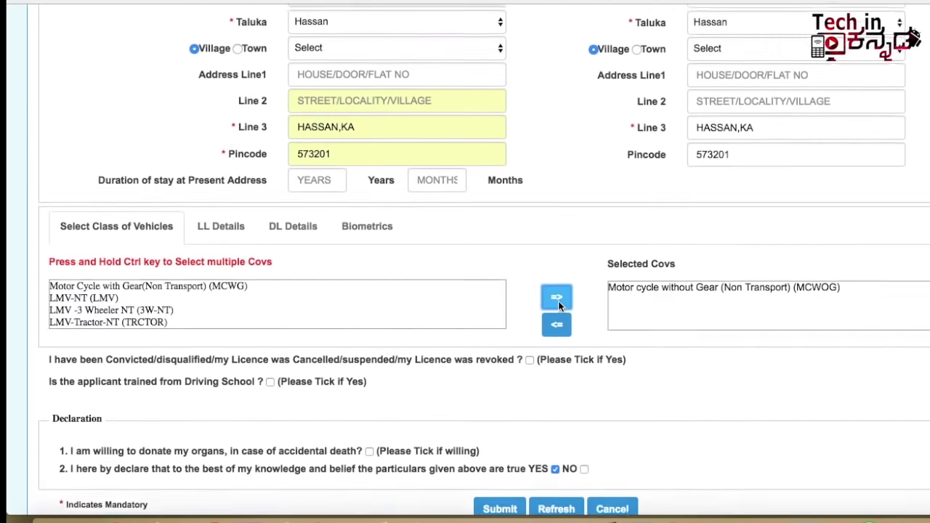
{"action": "scroll", "coordinate": [346, 349], "scroll_direction": "down", "scroll_amount": 4}
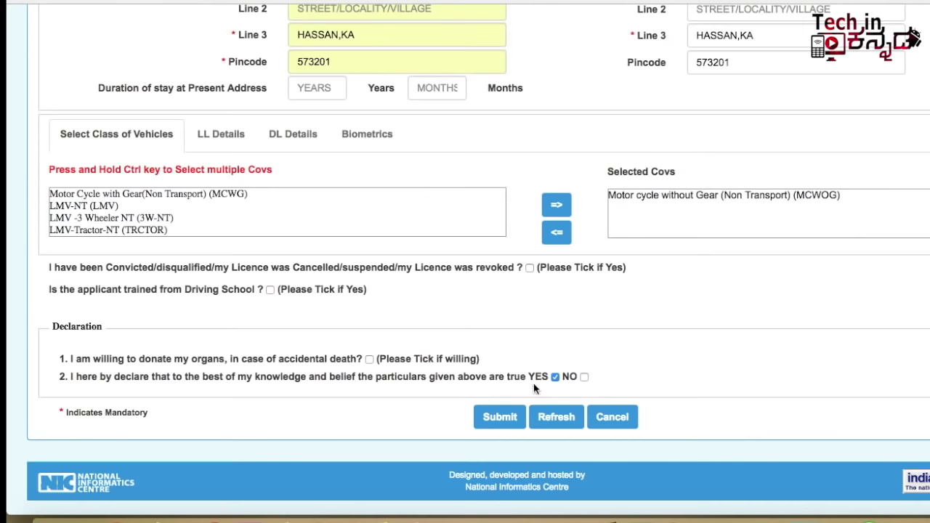
Step: Submit the learner's licence form and confirm the 'submit the data' prompt with OK
{"action": "left_click", "coordinate": [491, 418]}
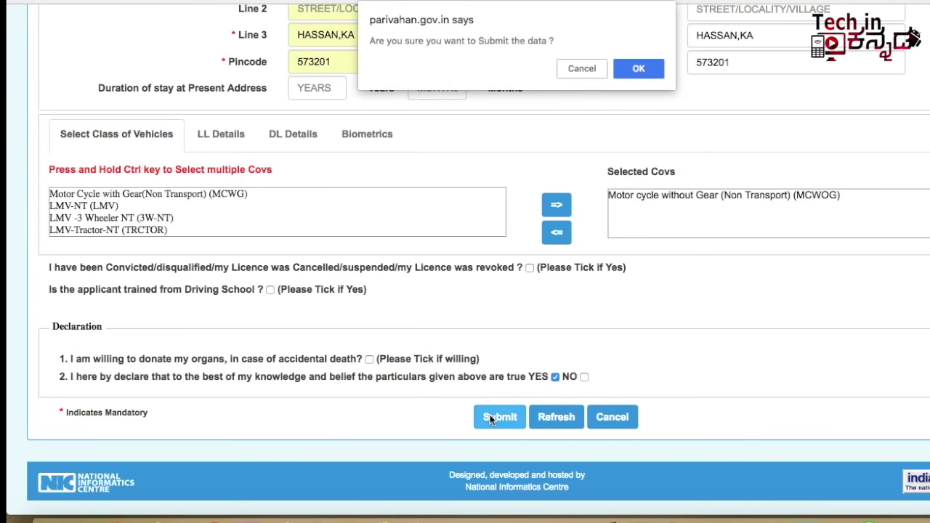
{"action": "left_click", "coordinate": [638, 69]}
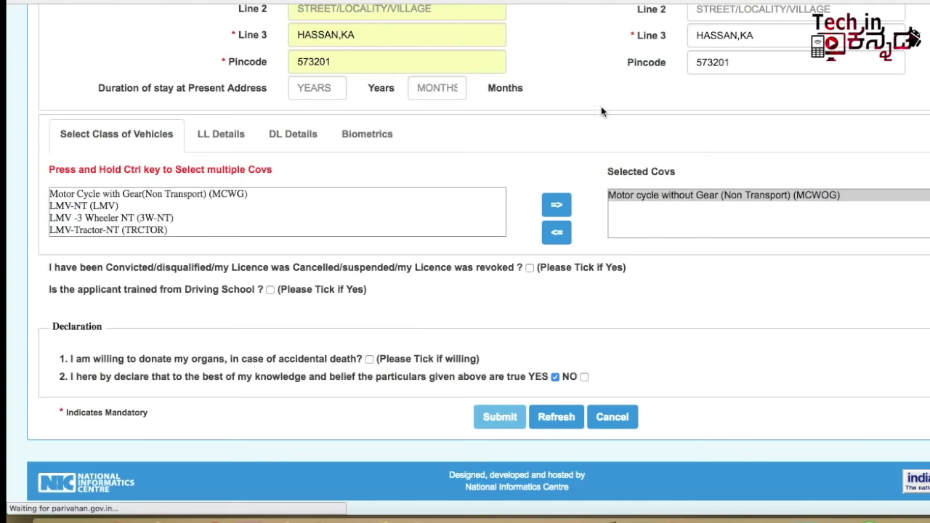
{"action": "scroll", "coordinate": [582, 164], "scroll_direction": "down", "scroll_amount": 2}
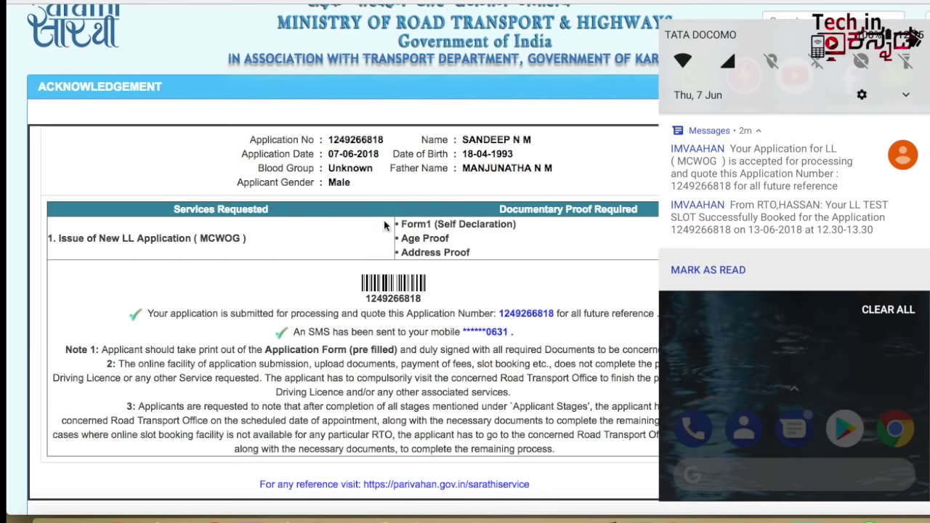
{"action": "scroll", "coordinate": [401, 246], "scroll_direction": "down", "scroll_amount": 3}
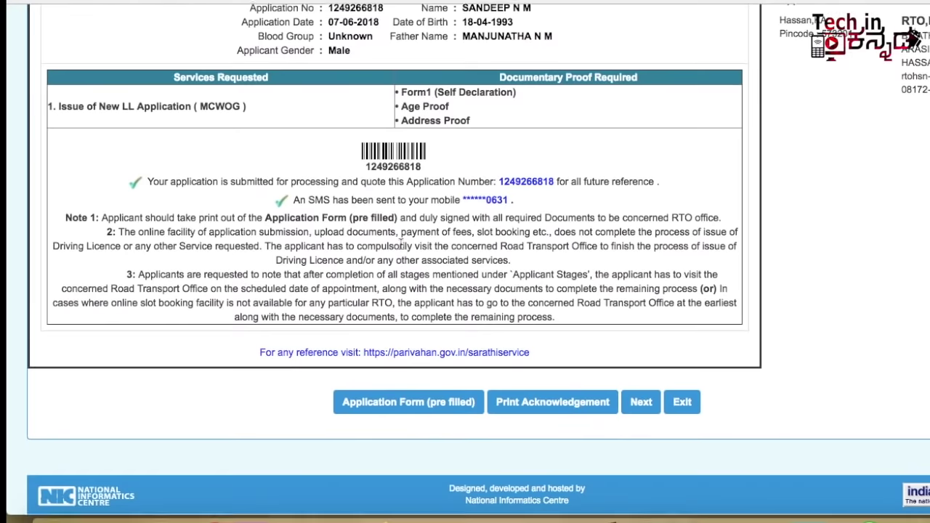
{"action": "left_click", "coordinate": [552, 403]}
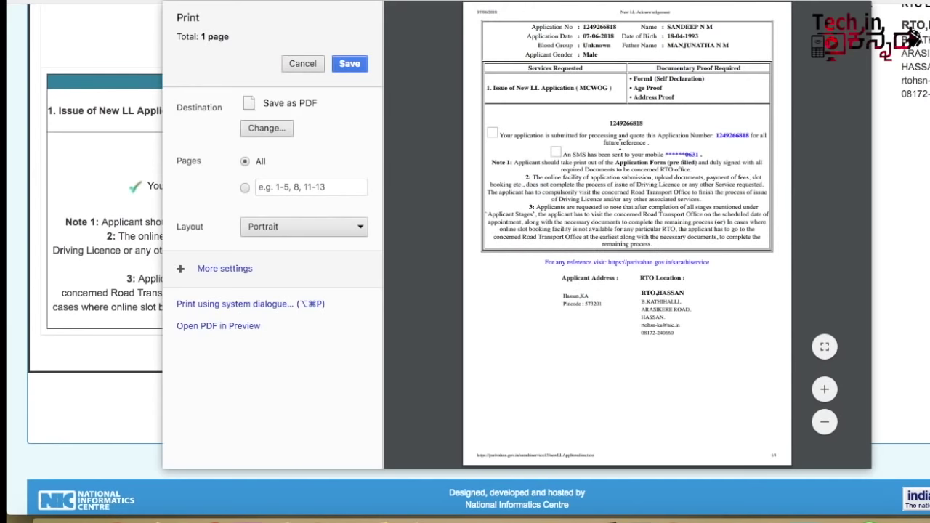
{"action": "left_click", "coordinate": [299, 63]}
{"action": "scroll", "coordinate": [469, 341], "scroll_direction": "up", "scroll_amount": 1}
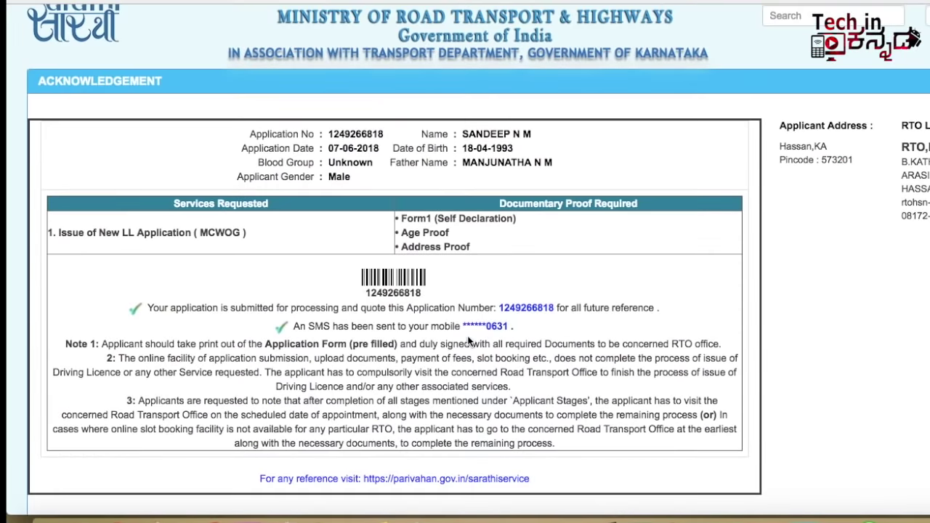
{"action": "scroll", "coordinate": [468, 342], "scroll_direction": "down", "scroll_amount": 3}
{"action": "scroll", "coordinate": [476, 305], "scroll_direction": "up", "scroll_amount": 3}
{"action": "scroll", "coordinate": [484, 270], "scroll_direction": "down", "scroll_amount": 3}
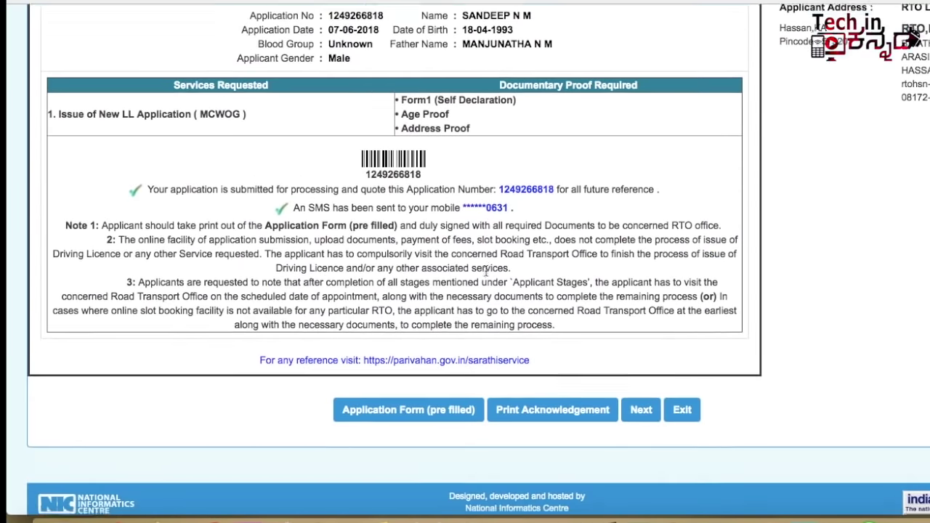
{"action": "scroll", "coordinate": [486, 271], "scroll_direction": "up", "scroll_amount": 1}
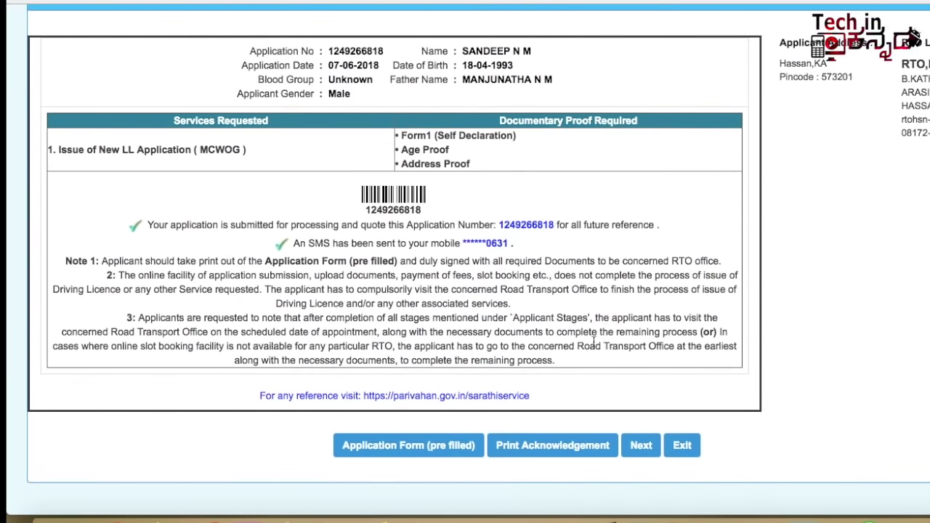
{"action": "scroll", "coordinate": [595, 342], "scroll_direction": "down", "scroll_amount": 1}
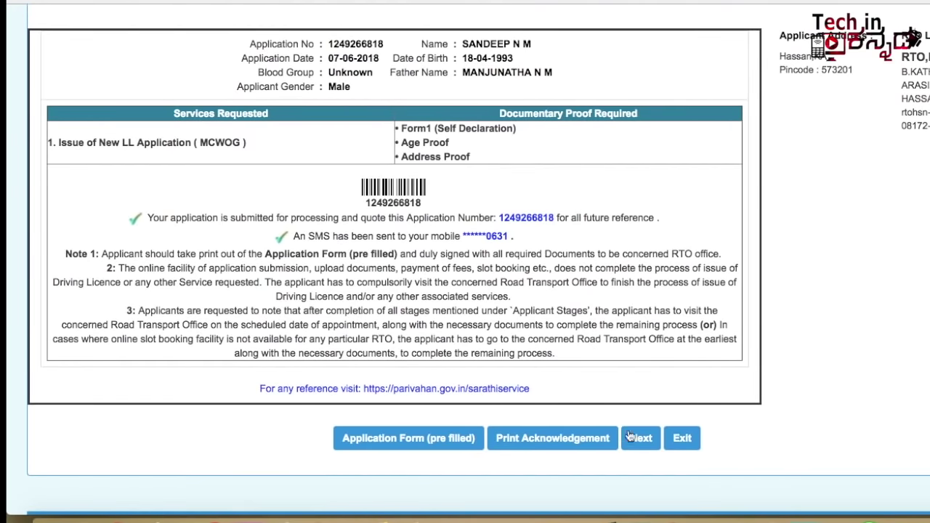
{"action": "scroll", "coordinate": [585, 304], "scroll_direction": "up", "scroll_amount": 1}
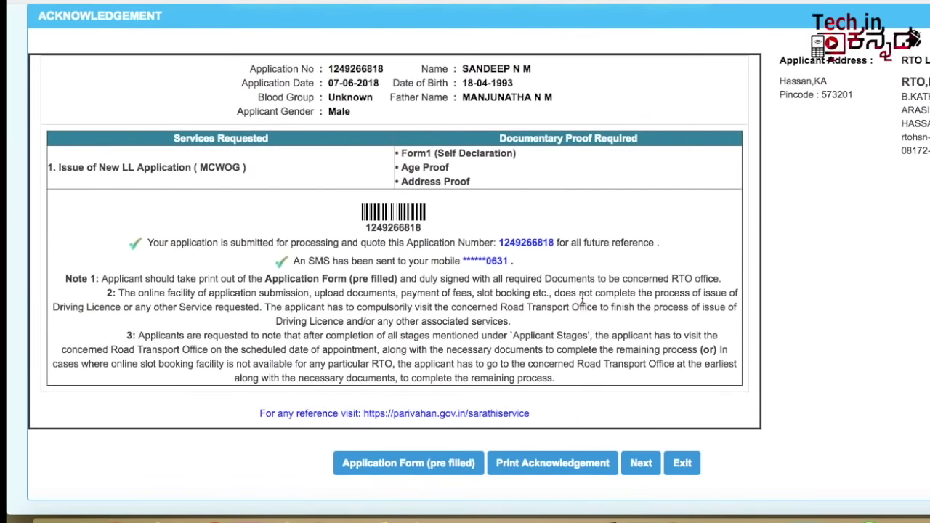
Step: Move from the acknowledgement to Application Status and review the Stage(s) to be completed list
{"action": "left_click", "coordinate": [637, 471]}
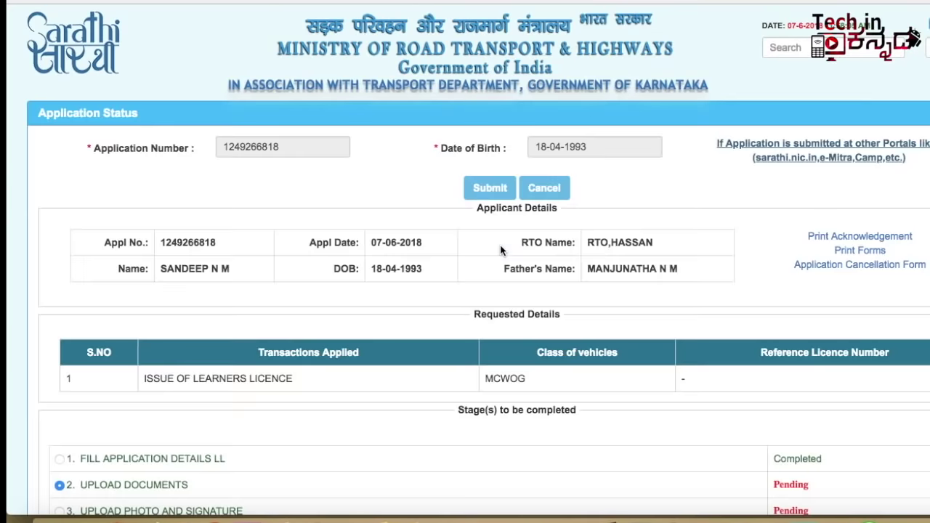
{"action": "scroll", "coordinate": [500, 247], "scroll_direction": "down", "scroll_amount": 2}
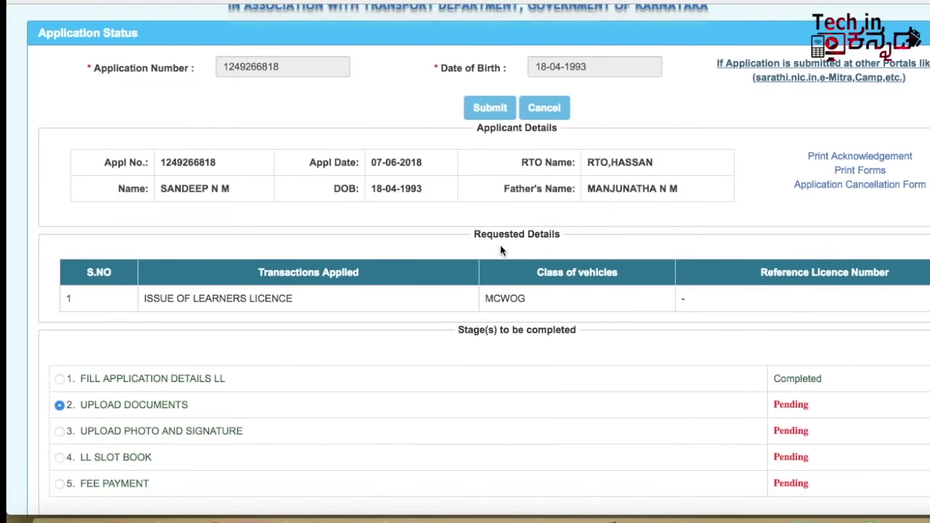
{"action": "scroll", "coordinate": [500, 248], "scroll_direction": "down", "scroll_amount": 1}
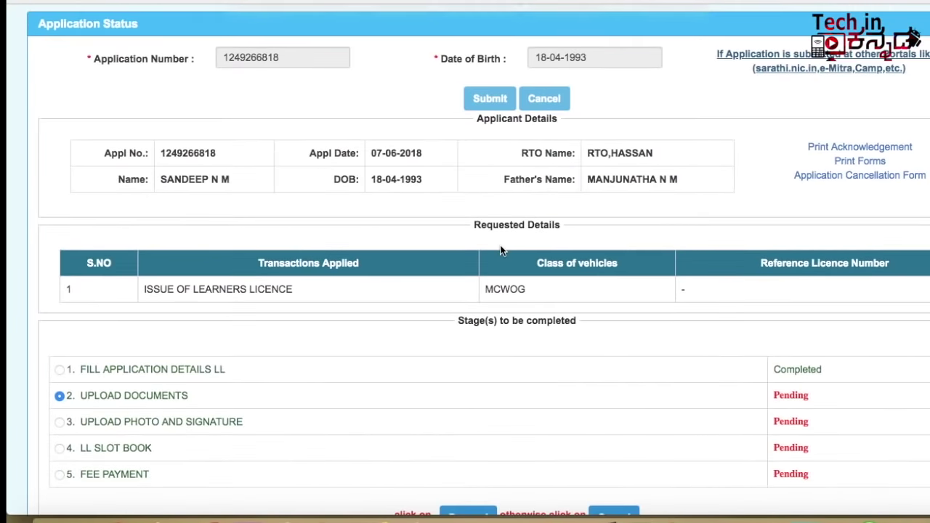
{"action": "scroll", "coordinate": [500, 245], "scroll_direction": "down", "scroll_amount": 1}
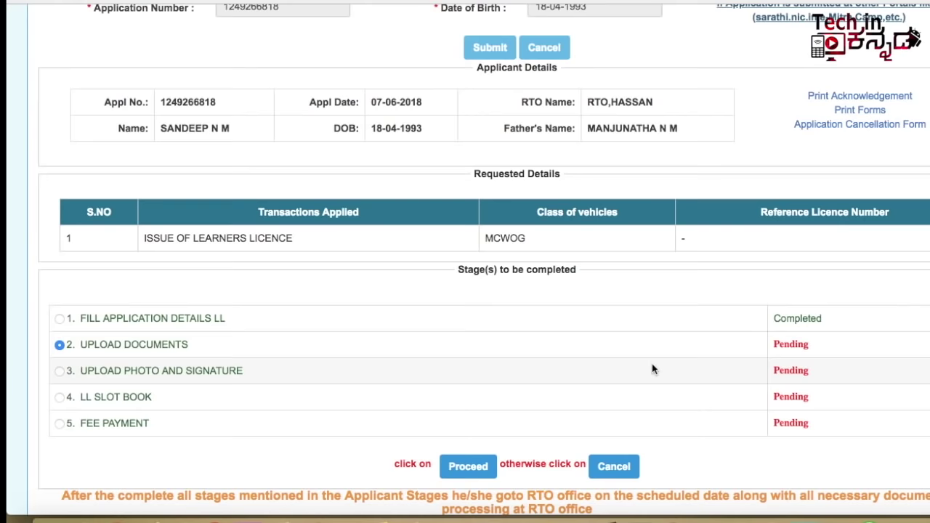
{"action": "scroll", "coordinate": [436, 381], "scroll_direction": "up", "scroll_amount": 1}
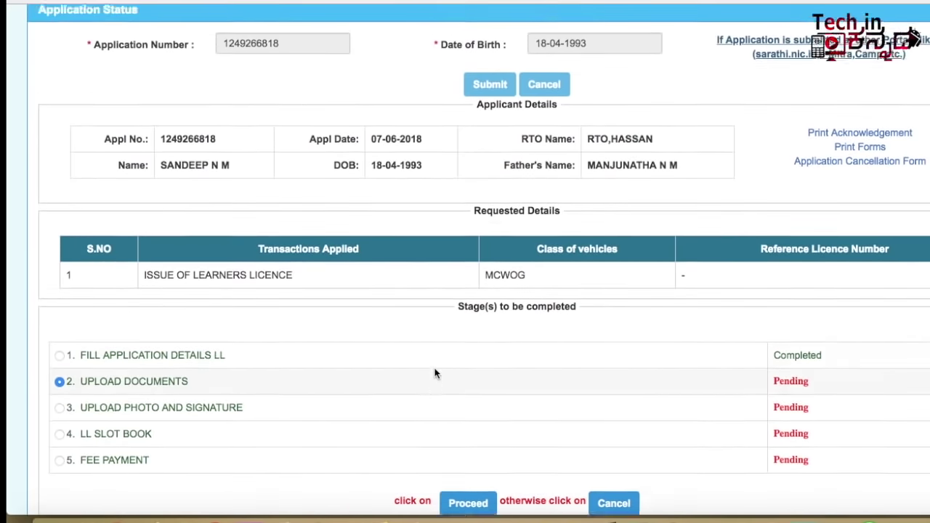
{"action": "scroll", "coordinate": [435, 374], "scroll_direction": "up", "scroll_amount": 1}
{"action": "scroll", "coordinate": [435, 373], "scroll_direction": "down", "scroll_amount": 5}
{"action": "scroll", "coordinate": [473, 280], "scroll_direction": "up", "scroll_amount": 2}
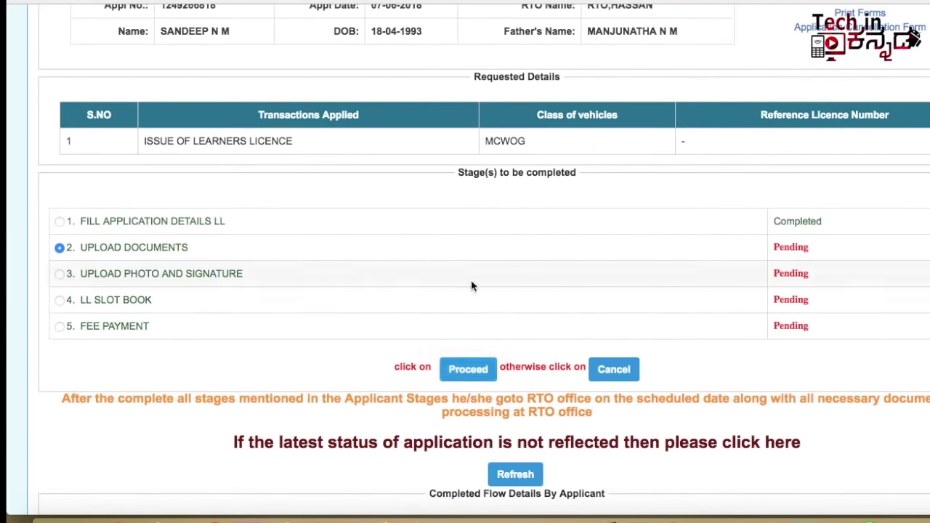
Step: Proceed to Upload Documents and choose Age Proof as the document type
{"action": "left_click", "coordinate": [468, 376]}
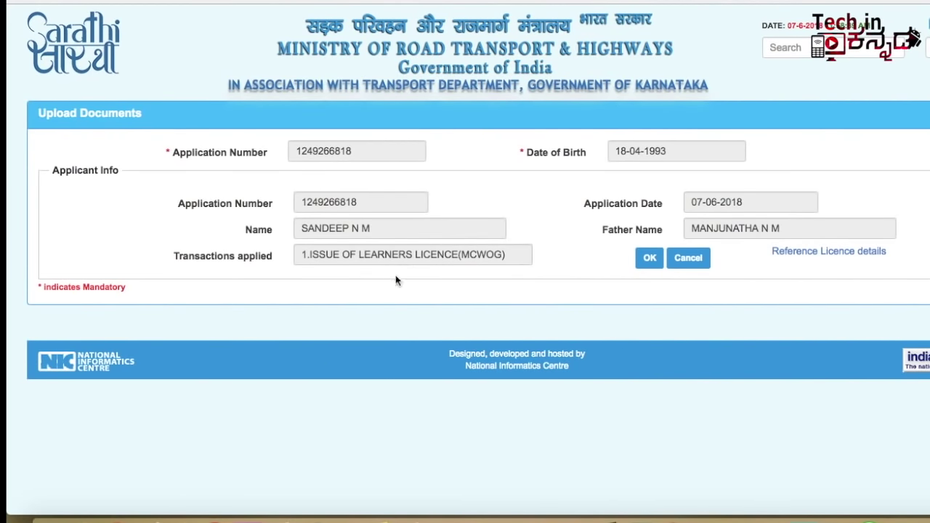
{"action": "left_click", "coordinate": [642, 266]}
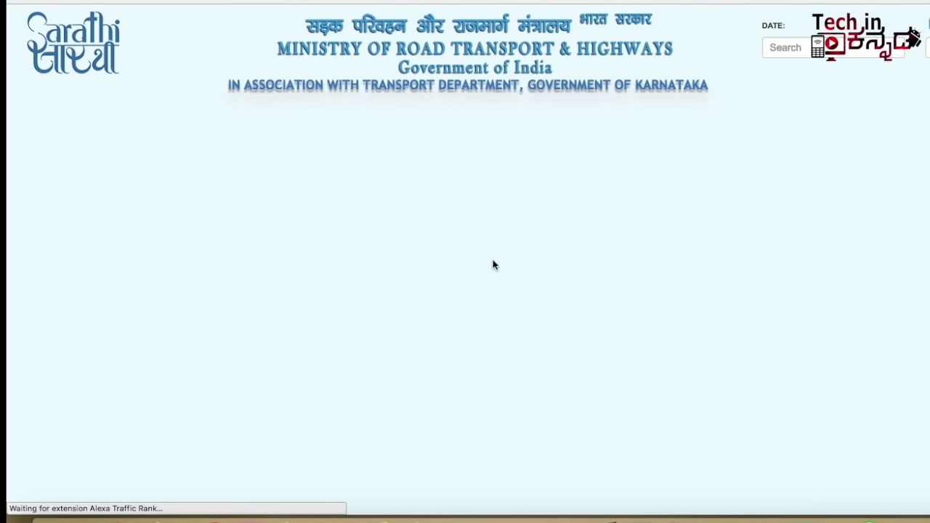
{"action": "scroll", "coordinate": [478, 279], "scroll_direction": "down", "scroll_amount": 1}
{"action": "scroll", "coordinate": [478, 282], "scroll_direction": "down", "scroll_amount": 2}
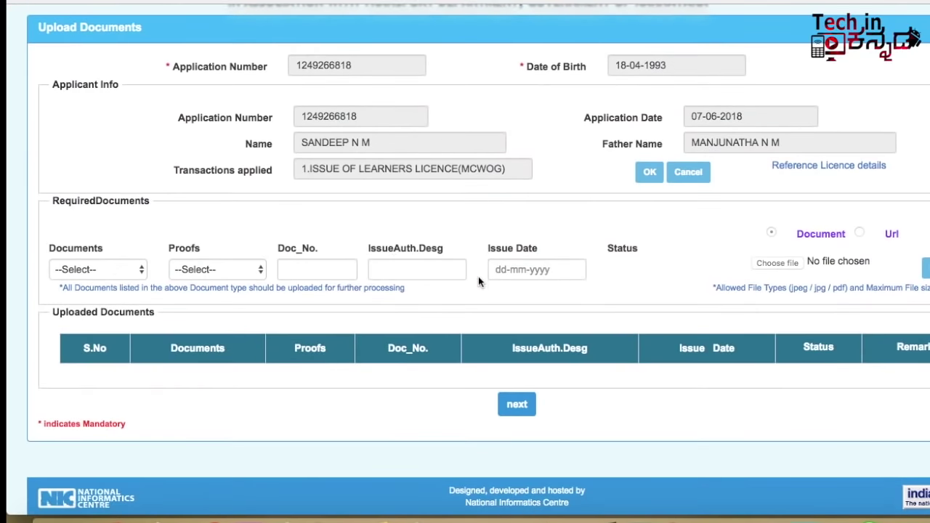
{"action": "left_click", "coordinate": [97, 269]}
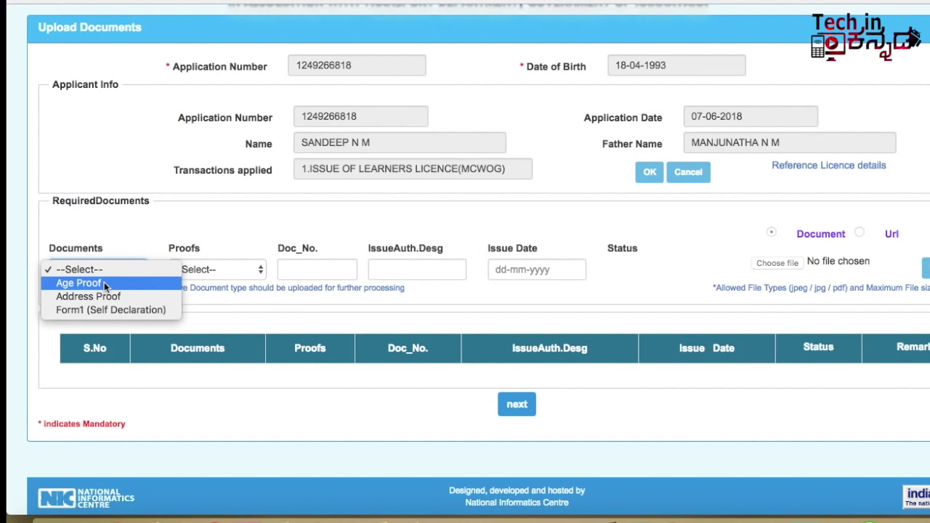
{"action": "left_click", "coordinate": [104, 284]}
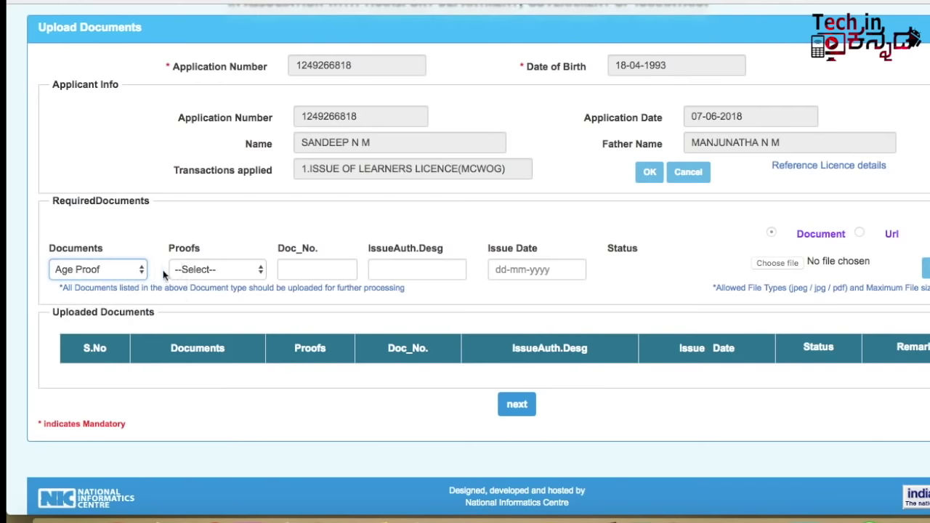
{"action": "left_click", "coordinate": [194, 271]}
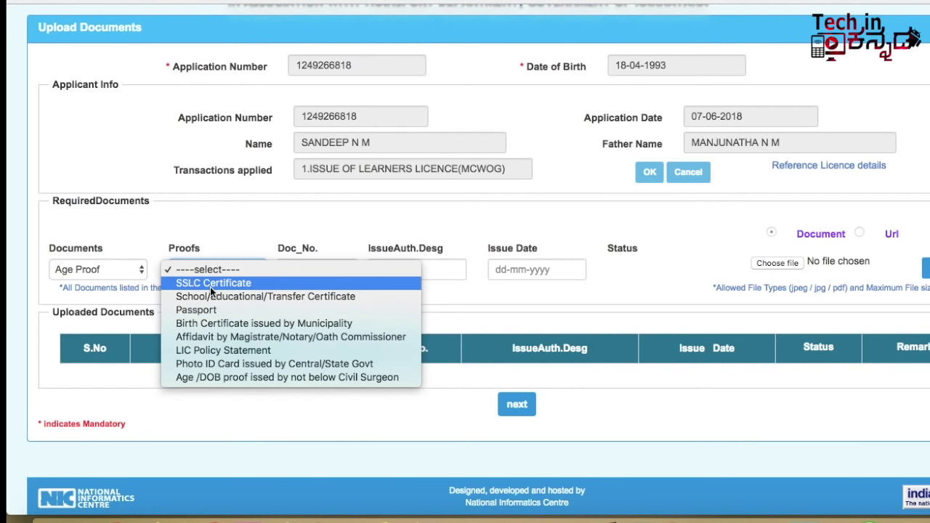
Step: Select SSLC Certificate and enter its document number, issuing authority and issue date
{"action": "left_click", "coordinate": [211, 287]}
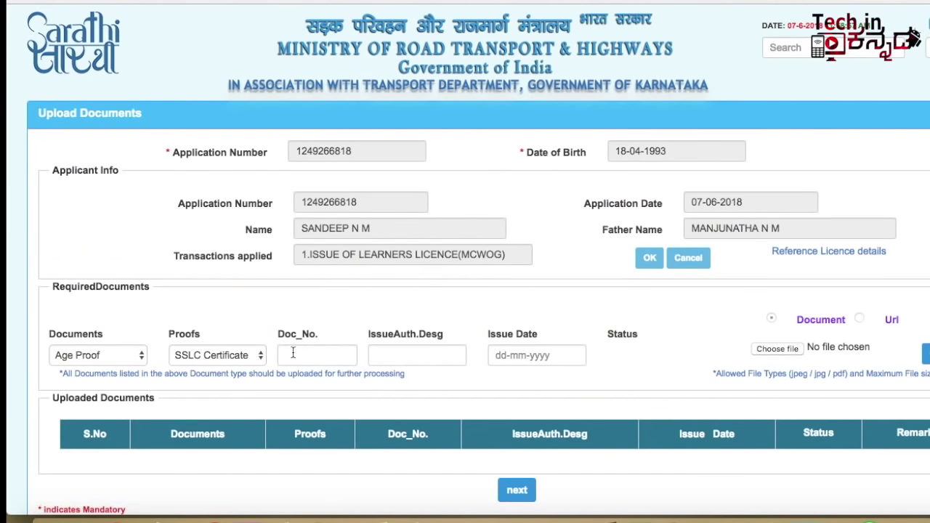
{"action": "left_click", "coordinate": [293, 353]}
{"action": "type", "text": "65765765757"}
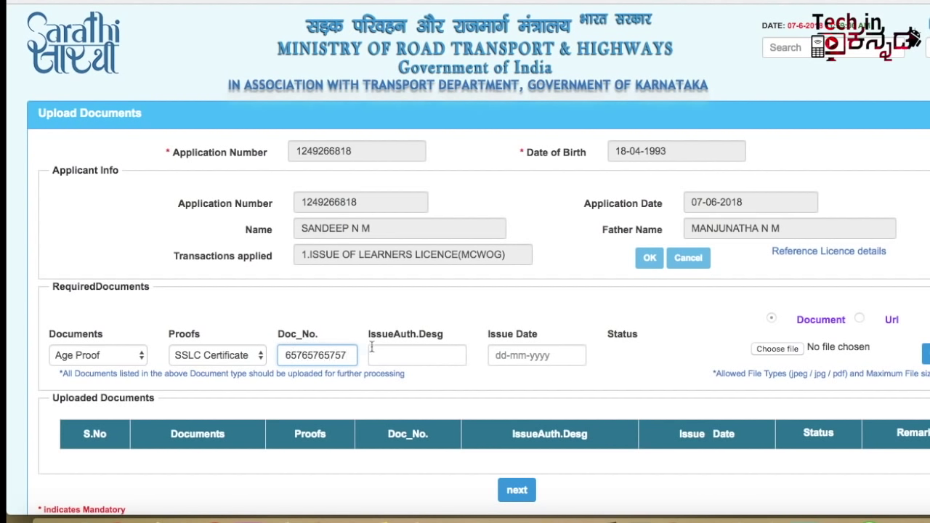
{"action": "left_click", "coordinate": [377, 353]}
{"action": "type", "text": "TTGF"}
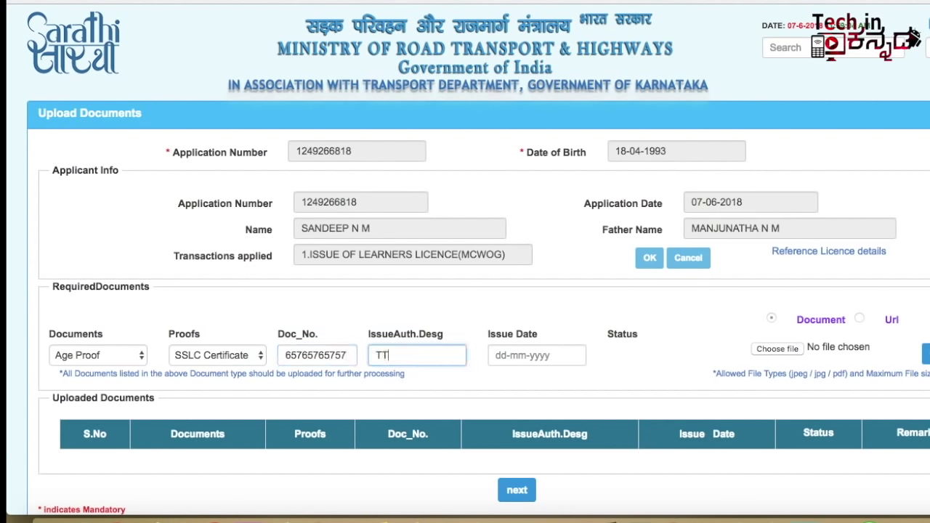
{"action": "left_click", "coordinate": [515, 352]}
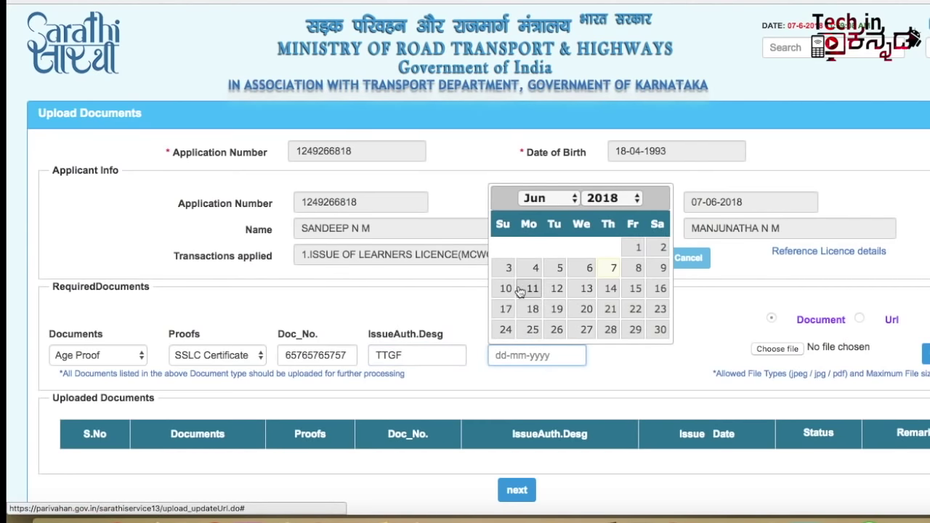
{"action": "left_click", "coordinate": [534, 268]}
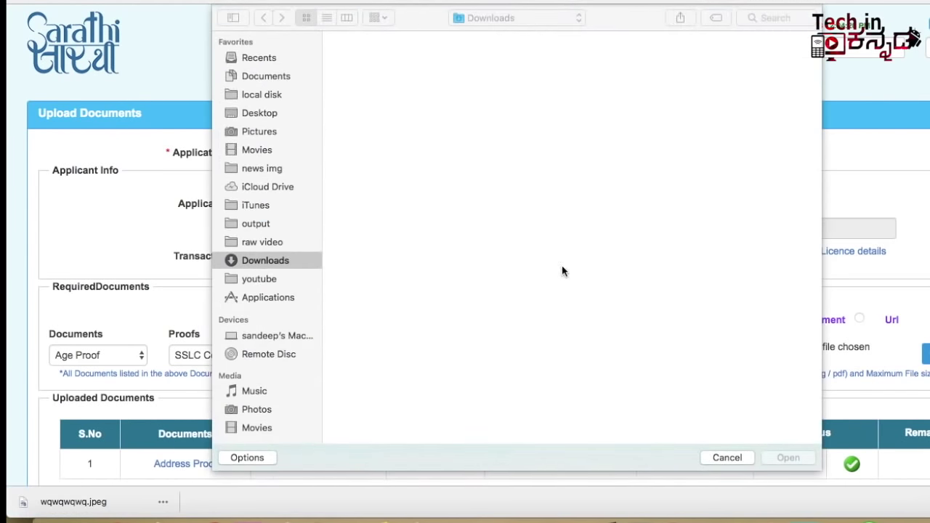
Step: Attach, upload and confirm the SSLC certificate scan, then choose Address Proof next
{"action": "double_click", "coordinate": [612, 306]}
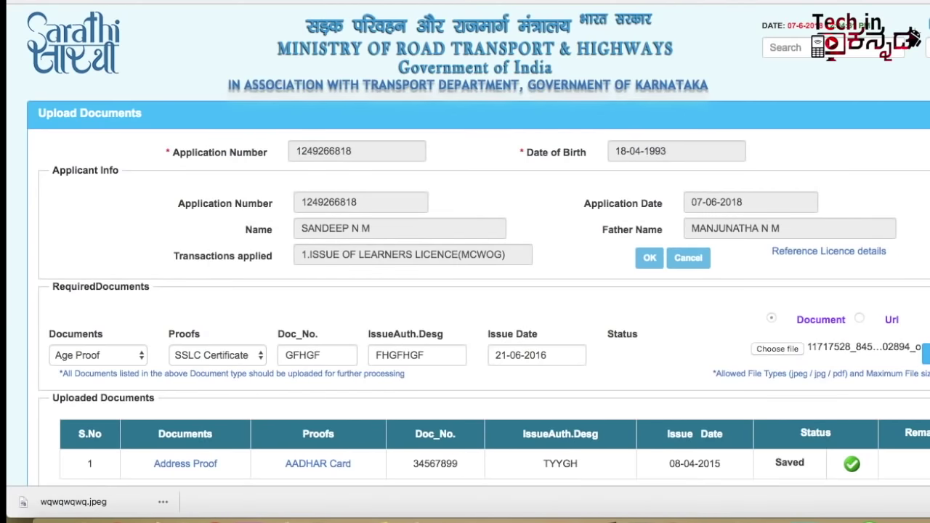
{"action": "left_click", "coordinate": [925, 354]}
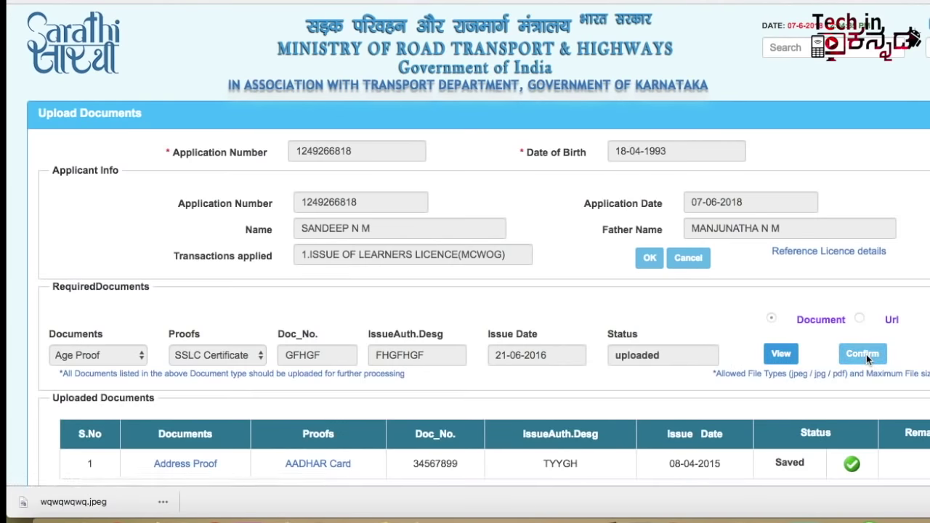
{"action": "left_click", "coordinate": [862, 354]}
{"action": "left_click", "coordinate": [98, 312]}
Step: Save an AADHAR Card address proof with its number, issuing authority TTYGH and attached scan
{"action": "left_click", "coordinate": [217, 312]}
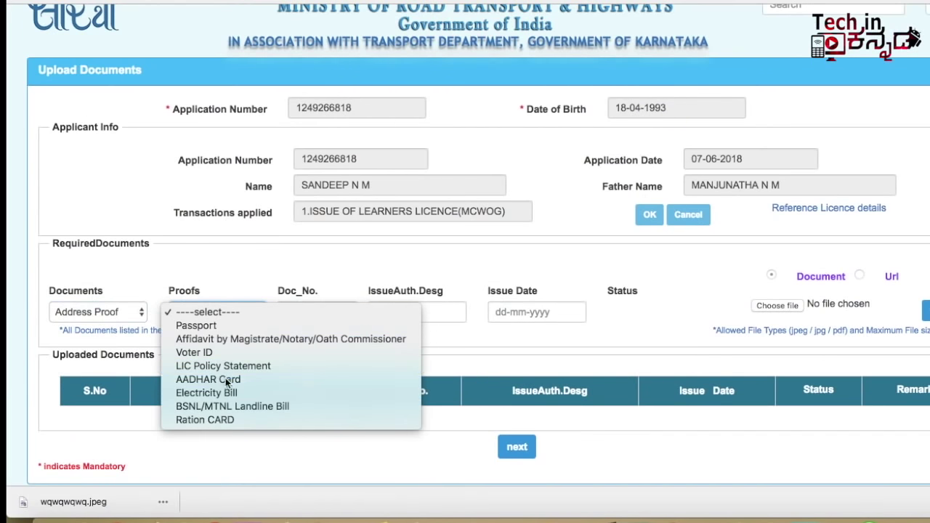
{"action": "left_click", "coordinate": [226, 378]}
{"action": "left_click", "coordinate": [314, 354]}
{"action": "left_click", "coordinate": [417, 354]}
{"action": "type", "text": "TTYGH"}
{"action": "left_click", "coordinate": [536, 355]}
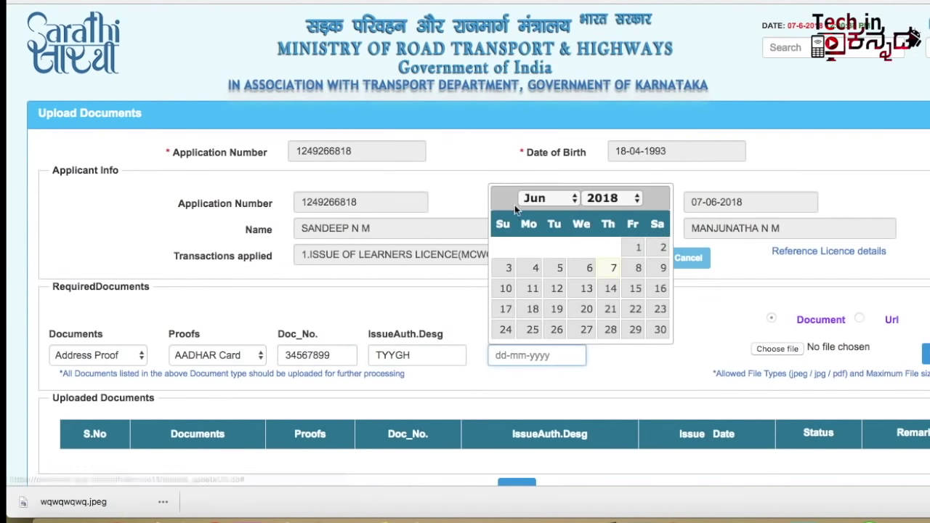
{"action": "left_click", "coordinate": [603, 197]}
{"action": "left_click", "coordinate": [598, 157]}
{"action": "double_click", "coordinate": [678, 55]}
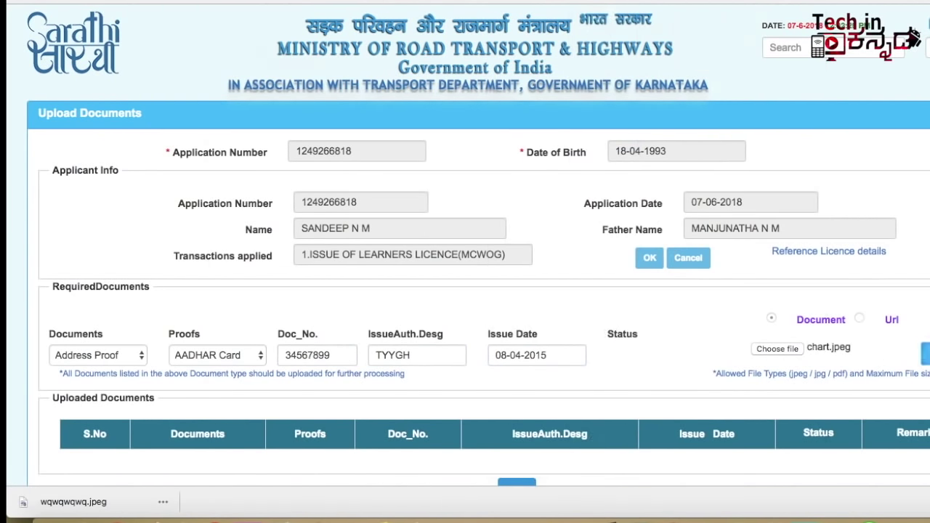
{"action": "scroll", "coordinate": [799, 355], "scroll_direction": "down", "scroll_amount": 2}
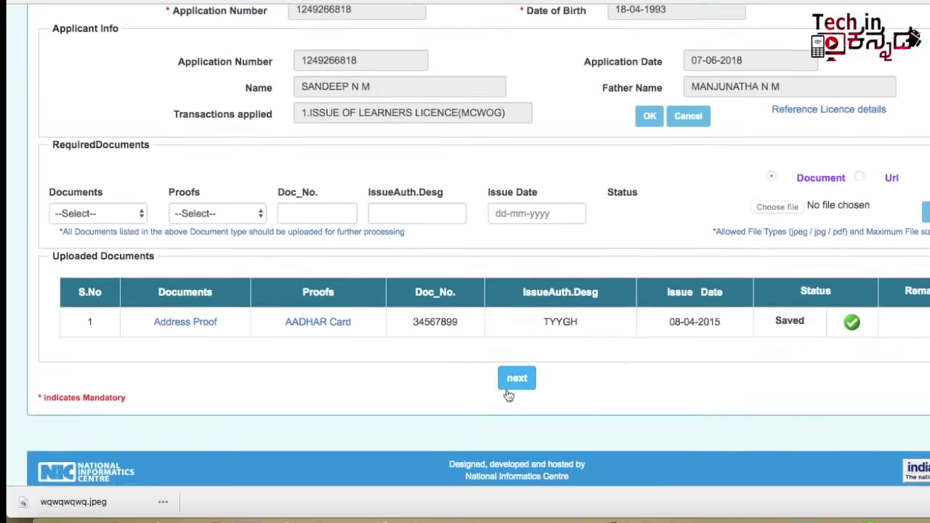
{"action": "left_click", "coordinate": [109, 232]}
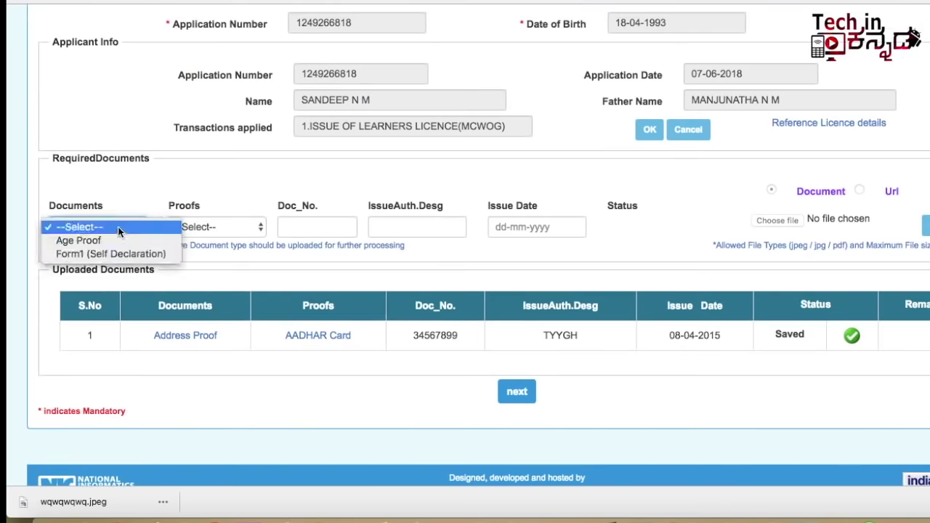
Step: Re-enter Age Proof as SSLC Certificate with details XCBXCB, then choose Form1 (Self Declaration)
{"action": "left_click", "coordinate": [72, 241]}
{"action": "left_click", "coordinate": [208, 232]}
{"action": "left_click", "coordinate": [218, 257]}
{"action": "left_click", "coordinate": [317, 354]}
{"action": "type", "text": "XCBXCB"}
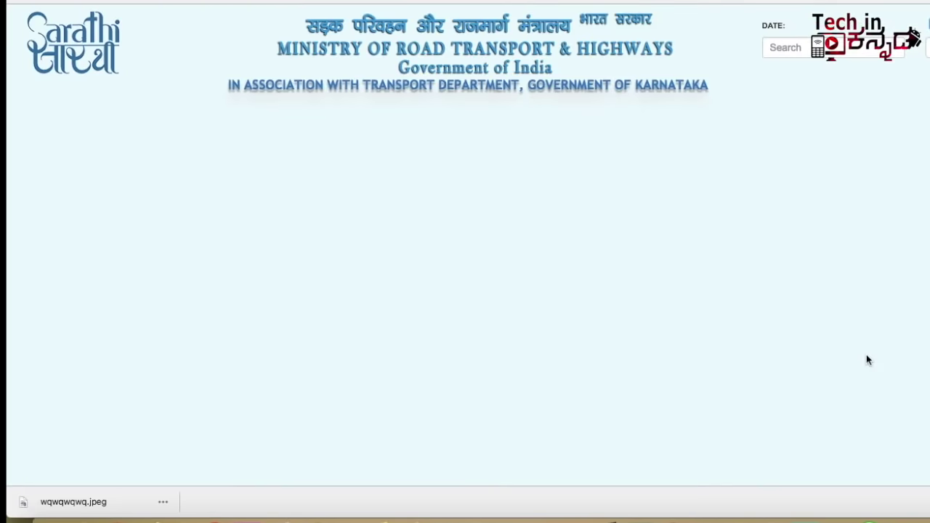
{"action": "scroll", "coordinate": [763, 372], "scroll_direction": "down", "scroll_amount": 3}
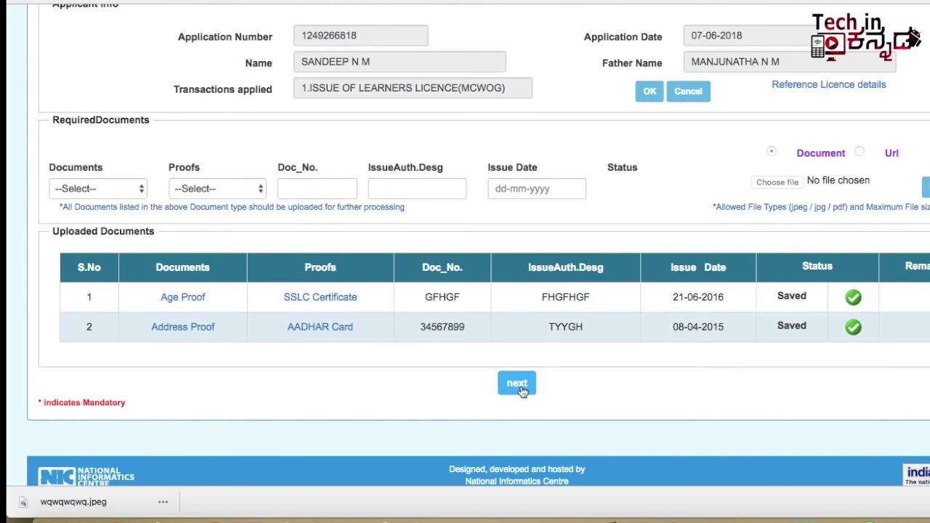
{"action": "left_click", "coordinate": [114, 187]}
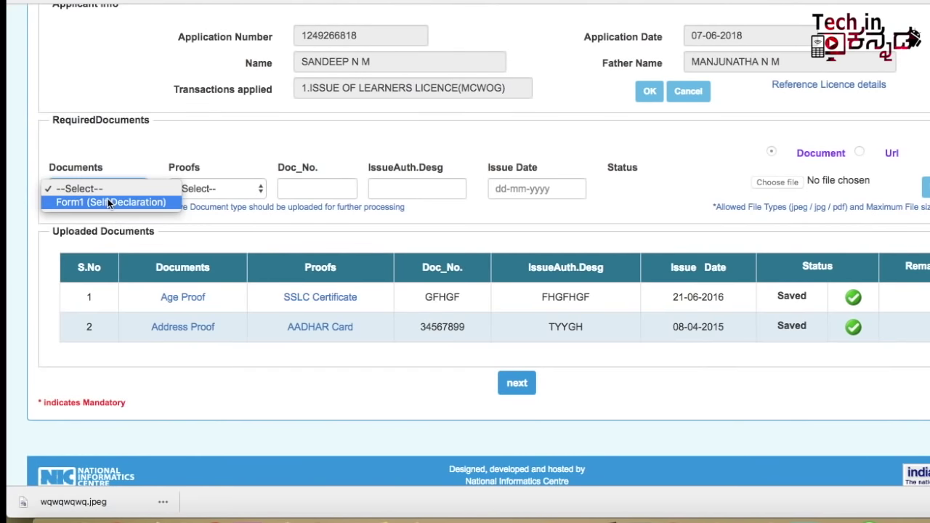
{"action": "left_click", "coordinate": [107, 202]}
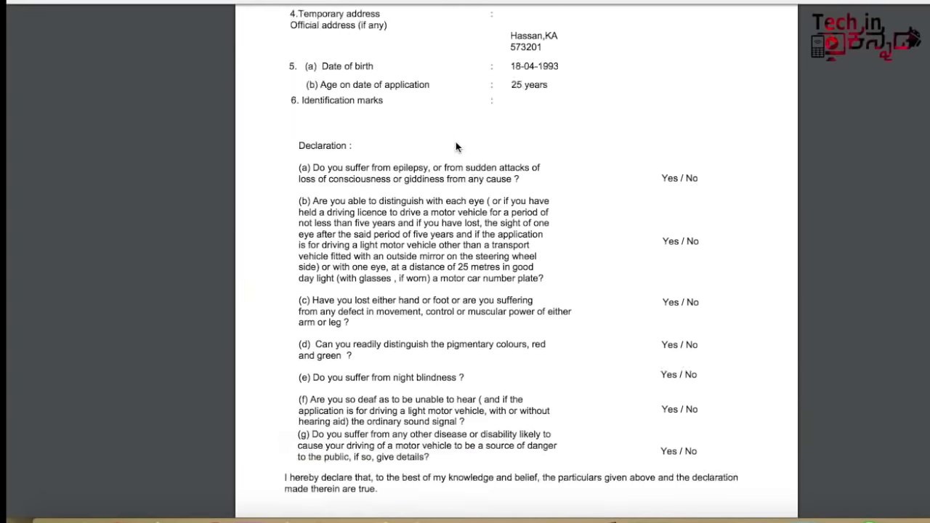
Step: Scroll through the Form 1 self-declaration PDF and upload page to review them
{"action": "scroll", "coordinate": [456, 142], "scroll_direction": "up", "scroll_amount": 2}
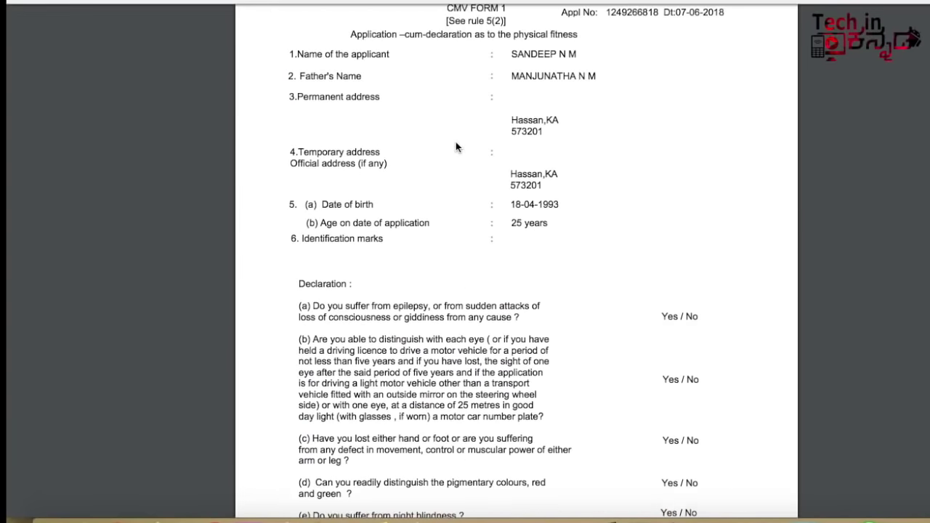
{"action": "scroll", "coordinate": [456, 141], "scroll_direction": "up", "scroll_amount": 3}
{"action": "scroll", "coordinate": [456, 142], "scroll_direction": "down", "scroll_amount": 1}
{"action": "scroll", "coordinate": [456, 144], "scroll_direction": "down", "scroll_amount": 1}
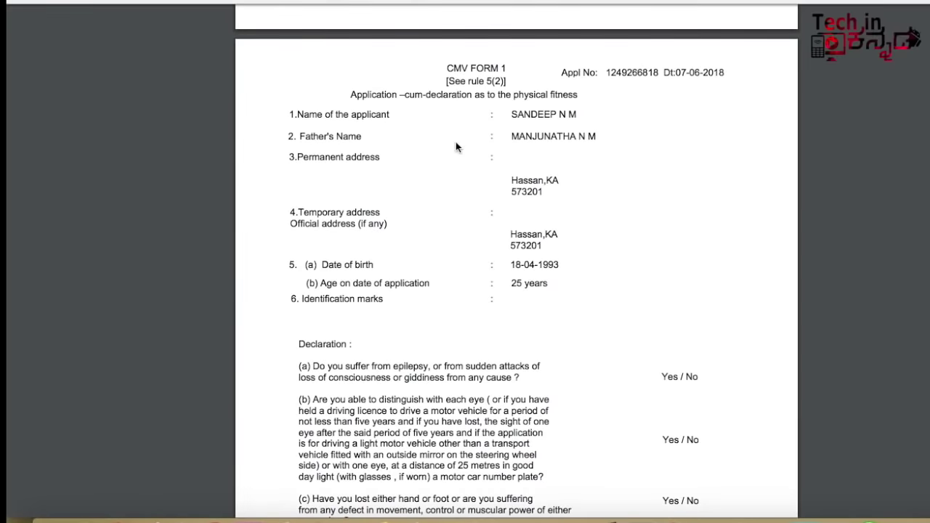
{"action": "scroll", "coordinate": [455, 145], "scroll_direction": "down", "scroll_amount": 3}
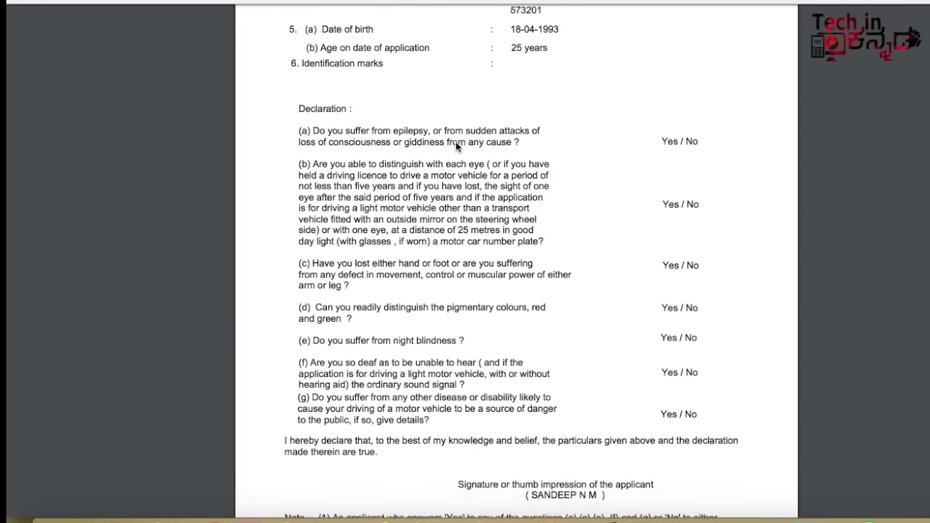
{"action": "scroll", "coordinate": [456, 145], "scroll_direction": "up", "scroll_amount": 1}
{"action": "scroll", "coordinate": [455, 145], "scroll_direction": "up", "scroll_amount": 5}
{"action": "scroll", "coordinate": [456, 145], "scroll_direction": "up", "scroll_amount": 6}
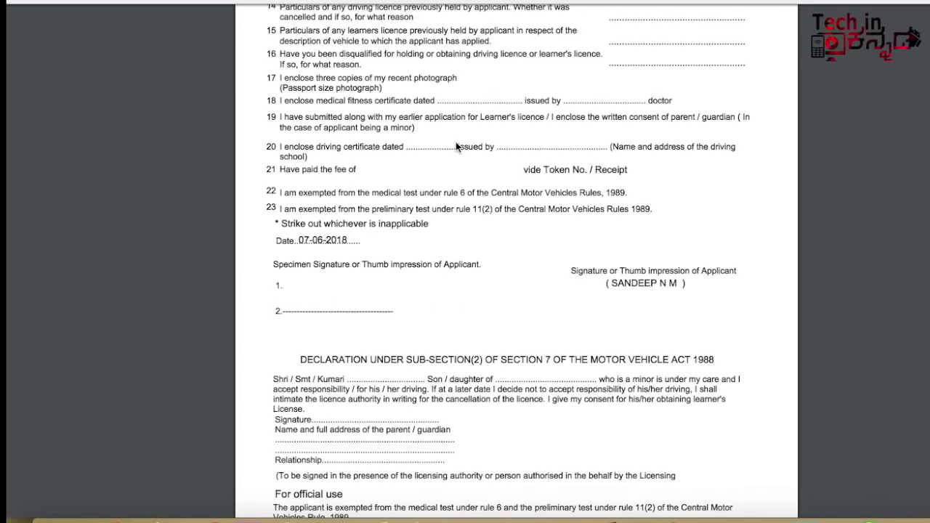
{"action": "scroll", "coordinate": [455, 145], "scroll_direction": "up", "scroll_amount": 3}
{"action": "scroll", "coordinate": [455, 145], "scroll_direction": "up", "scroll_amount": 4}
{"action": "scroll", "coordinate": [456, 145], "scroll_direction": "up", "scroll_amount": 4}
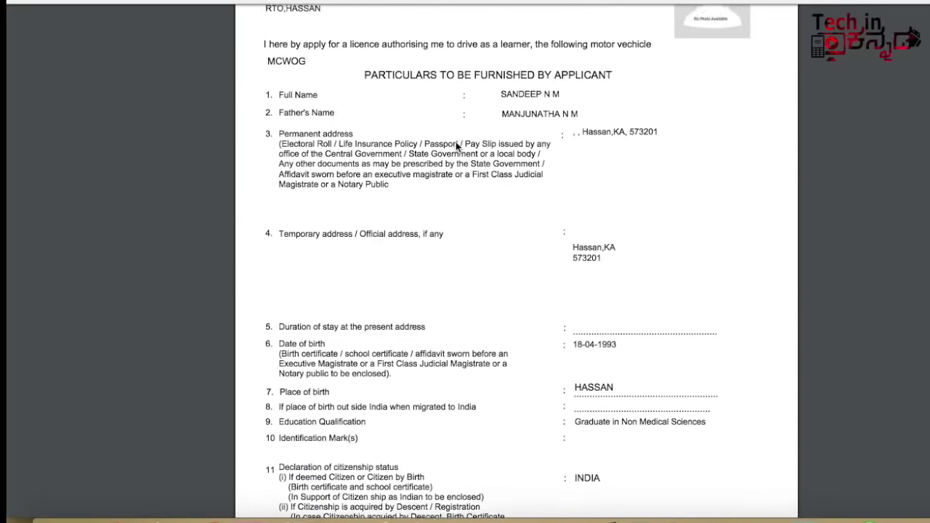
{"action": "scroll", "coordinate": [456, 145], "scroll_direction": "up", "scroll_amount": 1}
{"action": "scroll", "coordinate": [451, 156], "scroll_direction": "down", "scroll_amount": 10}
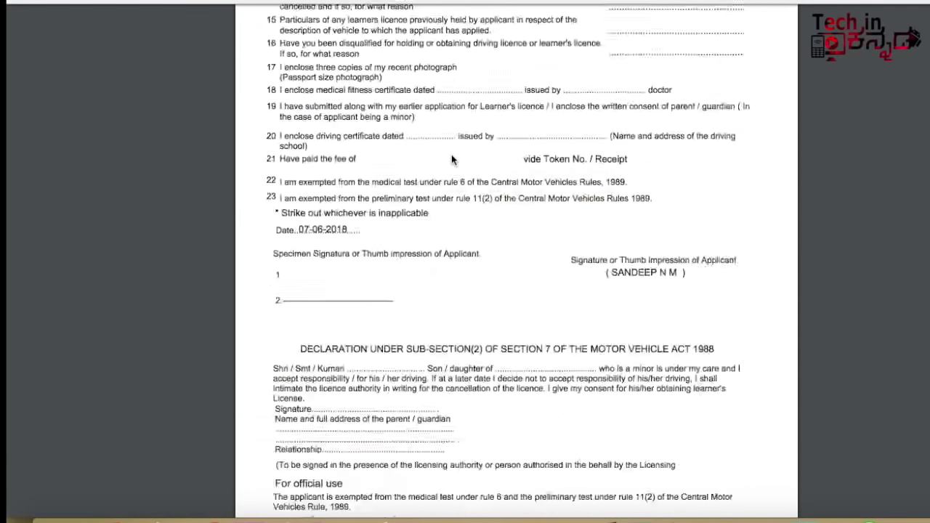
{"action": "scroll", "coordinate": [451, 154], "scroll_direction": "down", "scroll_amount": 10}
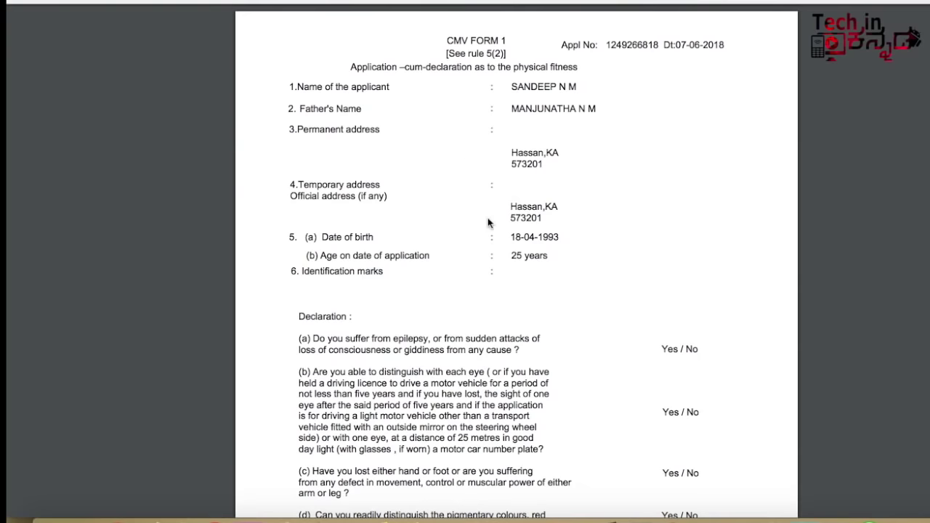
{"action": "scroll", "coordinate": [489, 223], "scroll_direction": "down", "scroll_amount": 3}
{"action": "scroll", "coordinate": [489, 223], "scroll_direction": "down", "scroll_amount": 7}
{"action": "scroll", "coordinate": [489, 224], "scroll_direction": "down", "scroll_amount": 3}
{"action": "scroll", "coordinate": [490, 223], "scroll_direction": "down", "scroll_amount": 5}
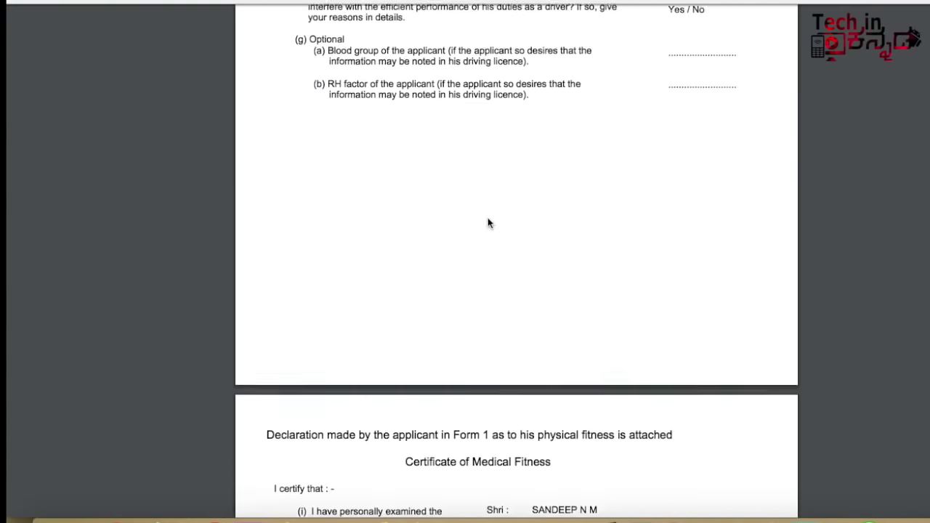
{"action": "scroll", "coordinate": [489, 224], "scroll_direction": "down", "scroll_amount": 5}
{"action": "scroll", "coordinate": [489, 223], "scroll_direction": "up", "scroll_amount": 6}
{"action": "scroll", "coordinate": [489, 223], "scroll_direction": "up", "scroll_amount": 3}
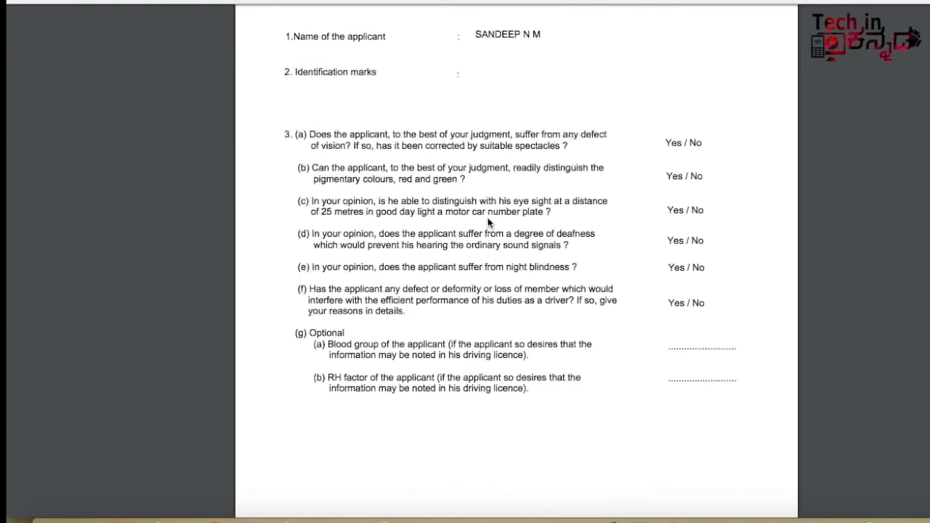
{"action": "scroll", "coordinate": [488, 222], "scroll_direction": "up", "scroll_amount": 2}
{"action": "scroll", "coordinate": [488, 222], "scroll_direction": "up", "scroll_amount": 6}
{"action": "scroll", "coordinate": [488, 222], "scroll_direction": "up", "scroll_amount": 5}
{"action": "scroll", "coordinate": [489, 222], "scroll_direction": "up", "scroll_amount": 3}
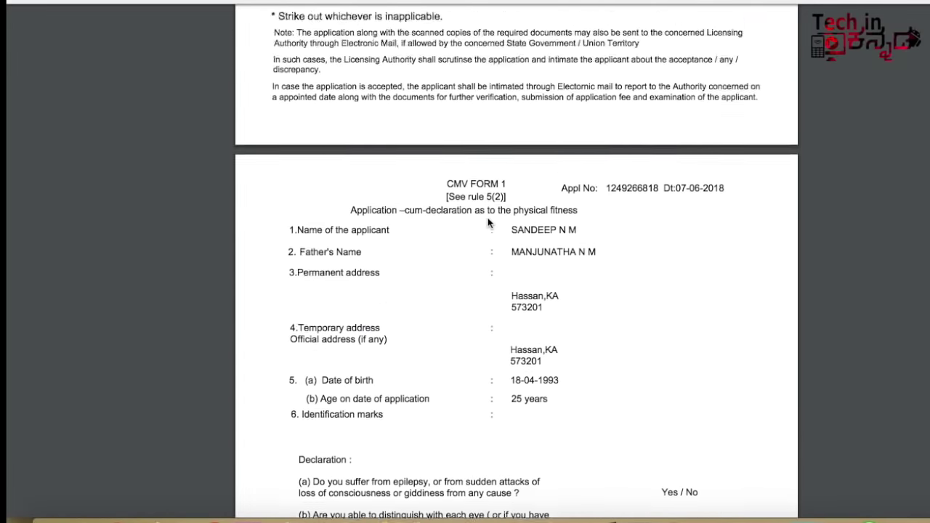
{"action": "scroll", "coordinate": [488, 223], "scroll_direction": "down", "scroll_amount": 4}
{"action": "scroll", "coordinate": [489, 223], "scroll_direction": "up", "scroll_amount": 1}
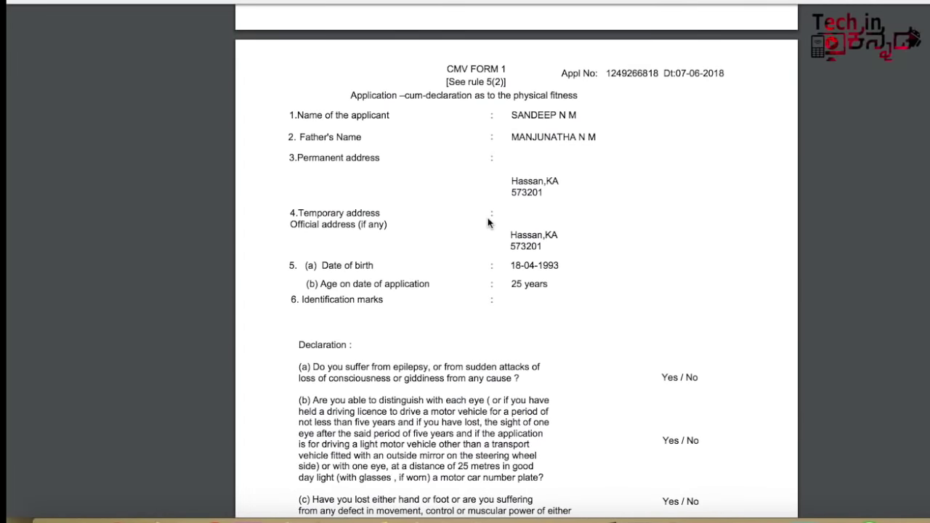
{"action": "scroll", "coordinate": [488, 223], "scroll_direction": "down", "scroll_amount": 1}
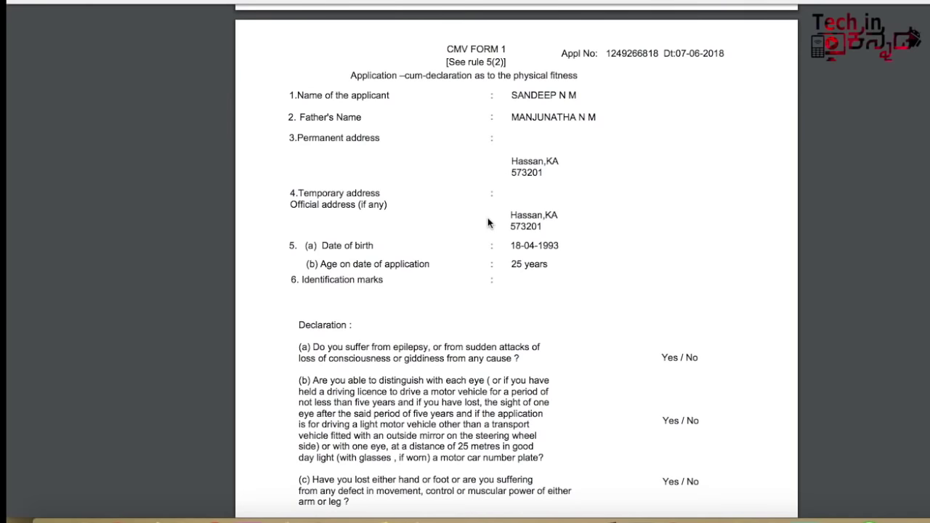
{"action": "scroll", "coordinate": [489, 223], "scroll_direction": "down", "scroll_amount": 1}
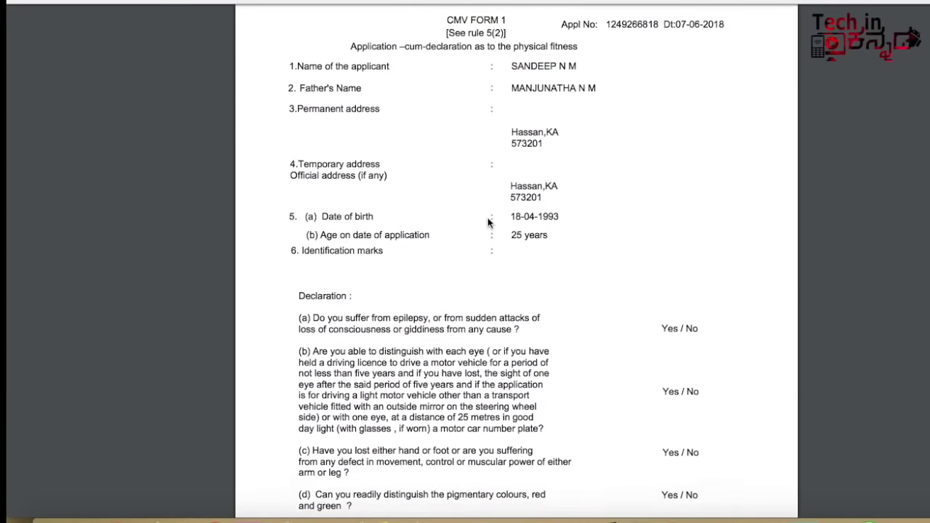
{"action": "scroll", "coordinate": [489, 223], "scroll_direction": "down", "scroll_amount": 1}
{"action": "scroll", "coordinate": [487, 222], "scroll_direction": "down", "scroll_amount": 3}
{"action": "scroll", "coordinate": [488, 223], "scroll_direction": "down", "scroll_amount": 2}
{"action": "scroll", "coordinate": [489, 223], "scroll_direction": "down", "scroll_amount": 1}
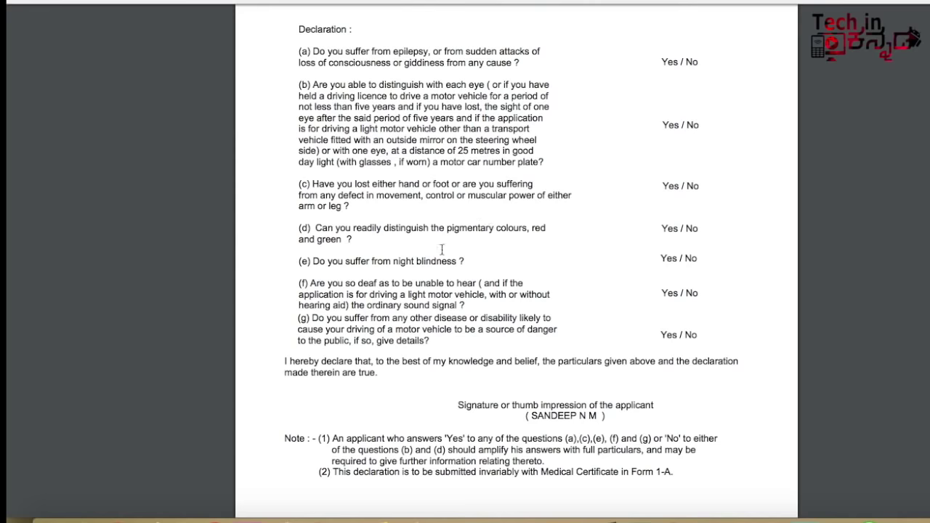
{"action": "scroll", "coordinate": [418, 253], "scroll_direction": "down", "scroll_amount": 2}
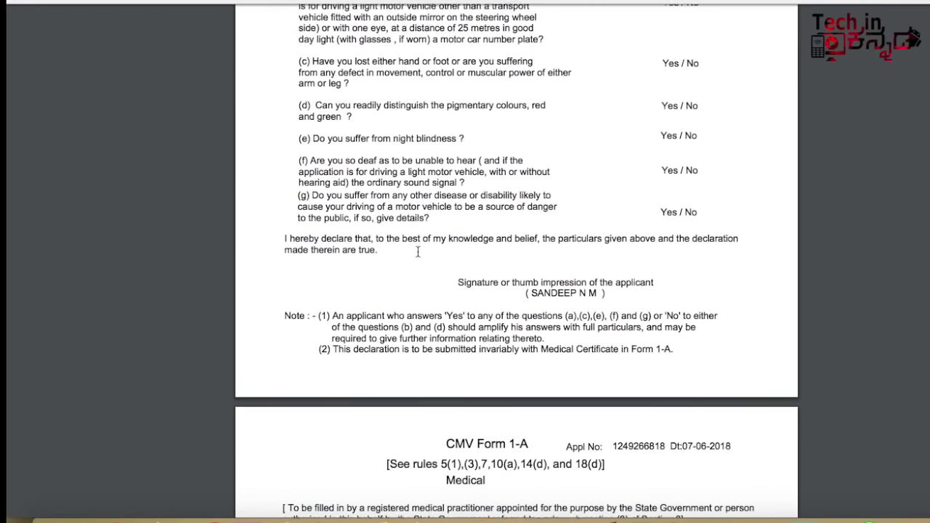
{"action": "scroll", "coordinate": [417, 251], "scroll_direction": "down", "scroll_amount": 5}
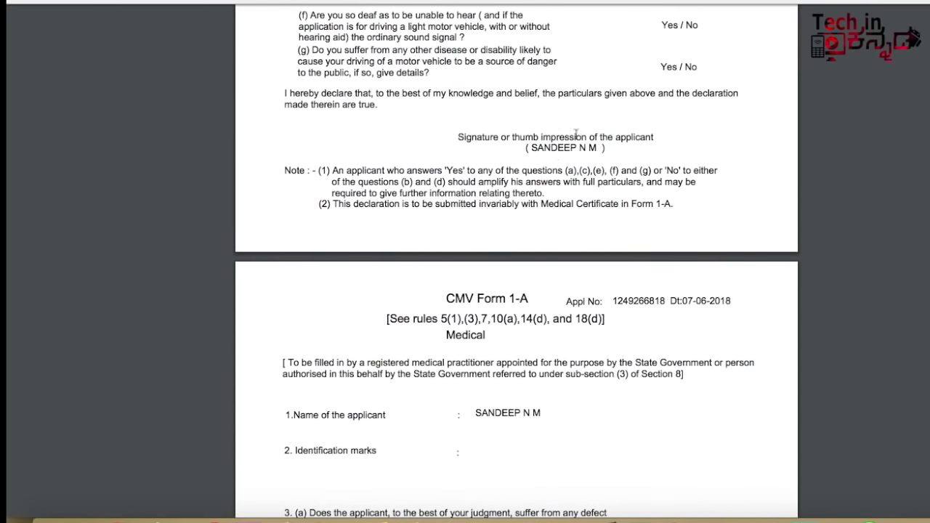
{"action": "scroll", "coordinate": [552, 142], "scroll_direction": "down", "scroll_amount": 1}
{"action": "scroll", "coordinate": [543, 147], "scroll_direction": "down", "scroll_amount": 4}
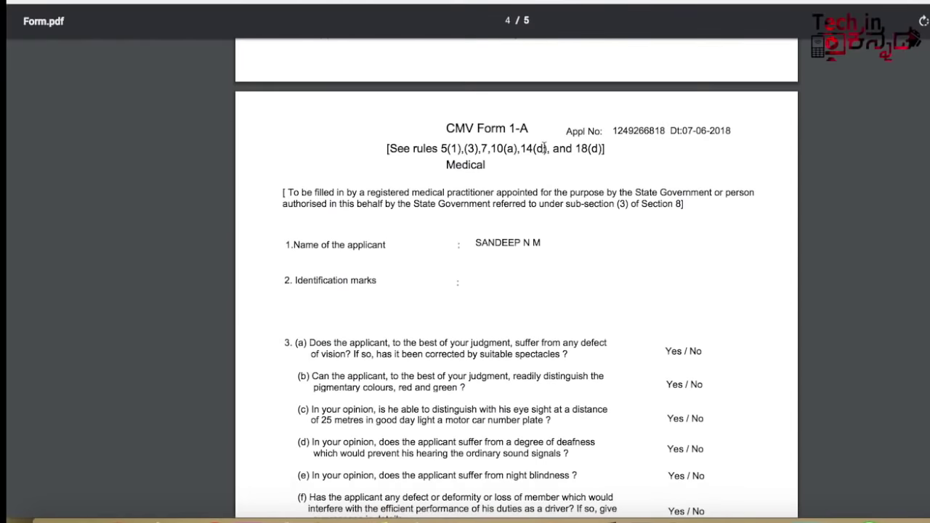
{"action": "scroll", "coordinate": [543, 147], "scroll_direction": "down", "scroll_amount": 4}
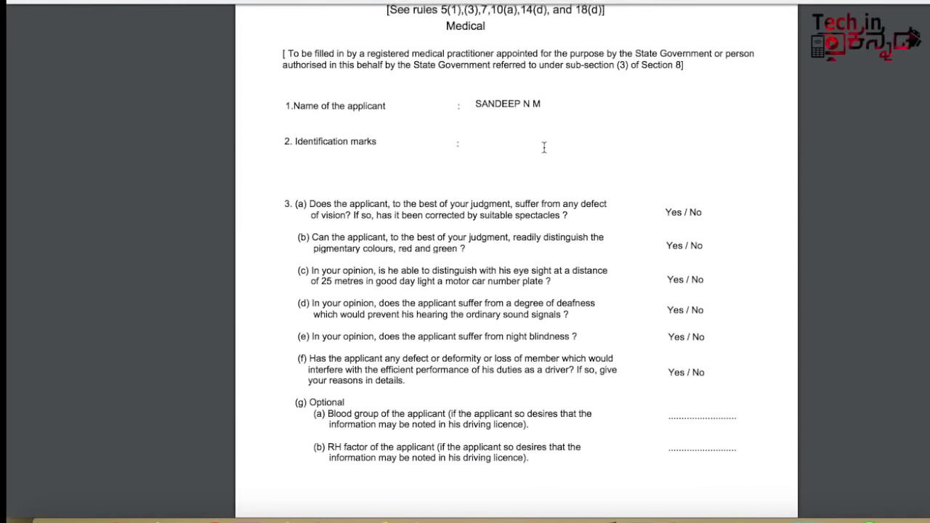
{"action": "scroll", "coordinate": [544, 147], "scroll_direction": "down", "scroll_amount": 1}
{"action": "scroll", "coordinate": [544, 148], "scroll_direction": "down", "scroll_amount": 2}
{"action": "scroll", "coordinate": [544, 148], "scroll_direction": "down", "scroll_amount": 3}
{"action": "scroll", "coordinate": [543, 147], "scroll_direction": "down", "scroll_amount": 2}
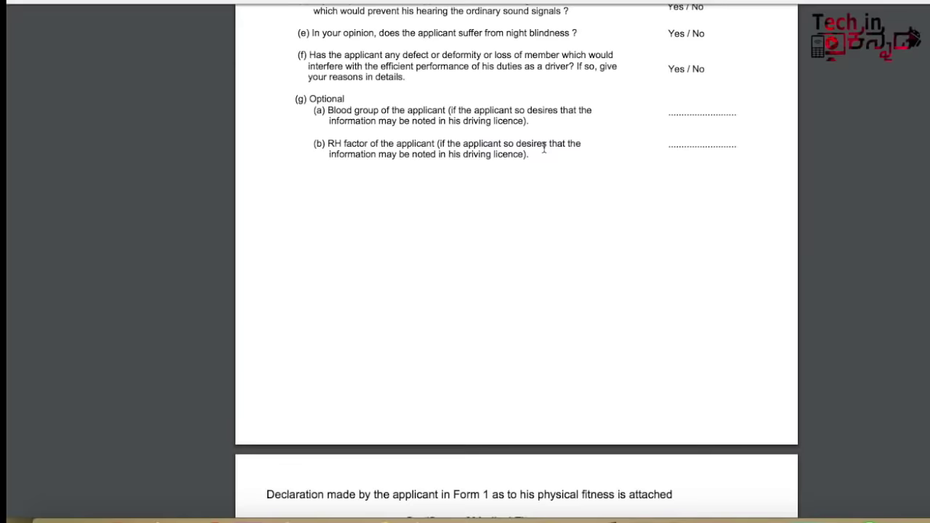
{"action": "scroll", "coordinate": [544, 148], "scroll_direction": "down", "scroll_amount": 4}
{"action": "scroll", "coordinate": [543, 147], "scroll_direction": "down", "scroll_amount": 4}
{"action": "scroll", "coordinate": [544, 147], "scroll_direction": "down", "scroll_amount": 4}
{"action": "scroll", "coordinate": [544, 148], "scroll_direction": "down", "scroll_amount": 2}
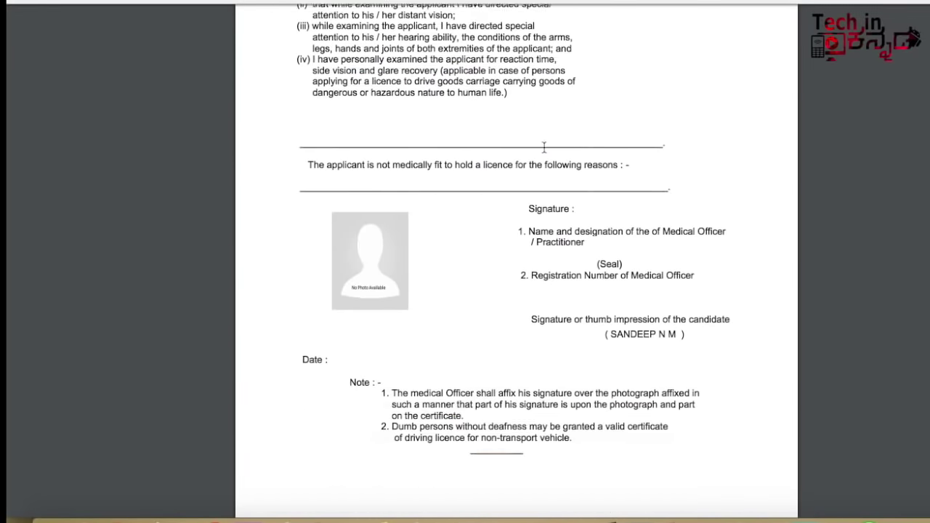
{"action": "scroll", "coordinate": [544, 147], "scroll_direction": "down", "scroll_amount": 2}
{"action": "scroll", "coordinate": [544, 189], "scroll_direction": "down", "scroll_amount": 1}
{"action": "scroll", "coordinate": [564, 269], "scroll_direction": "up", "scroll_amount": 8}
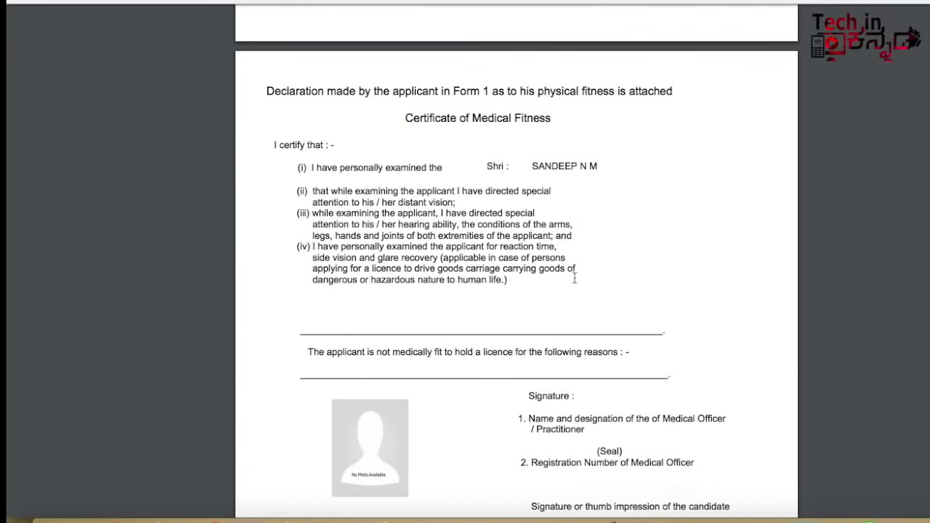
{"action": "scroll", "coordinate": [575, 279], "scroll_direction": "down", "scroll_amount": 2}
{"action": "scroll", "coordinate": [574, 279], "scroll_direction": "down", "scroll_amount": 1}
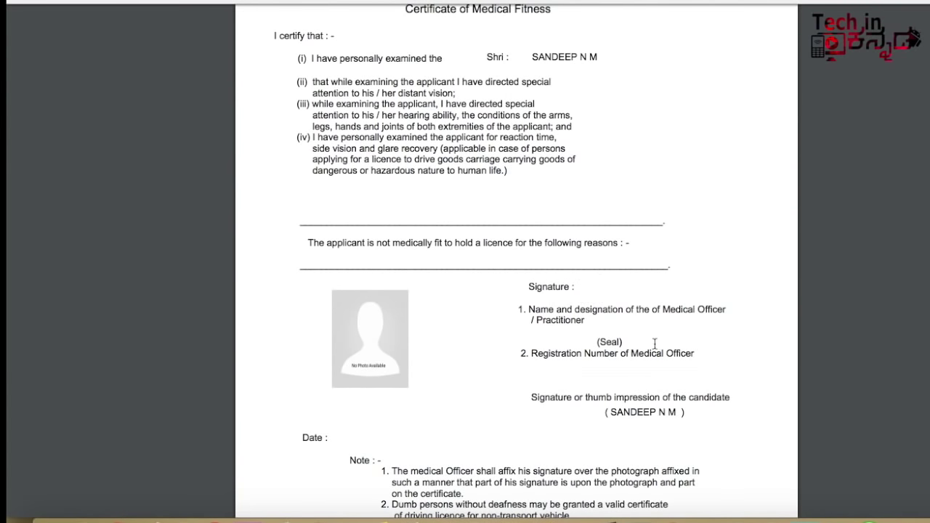
{"action": "scroll", "coordinate": [699, 336], "scroll_direction": "down", "scroll_amount": 1}
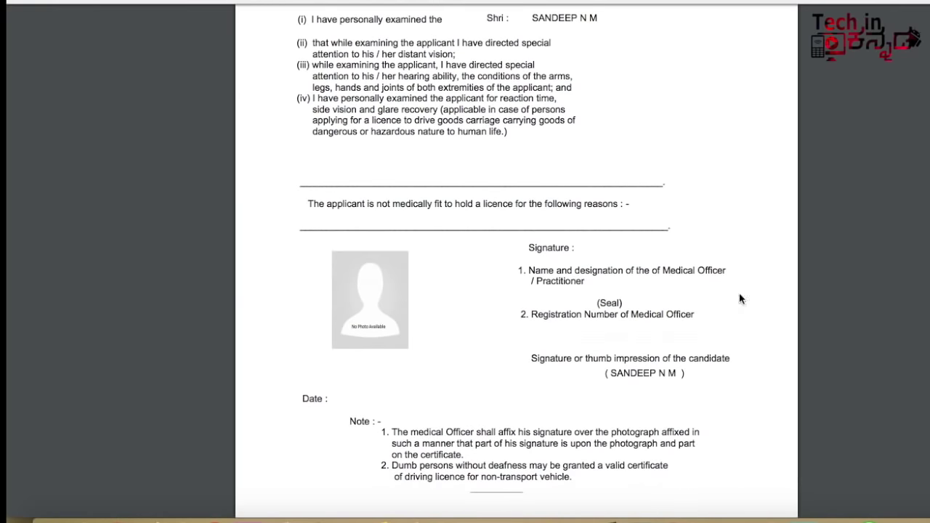
{"action": "scroll", "coordinate": [648, 341], "scroll_direction": "down", "scroll_amount": 3}
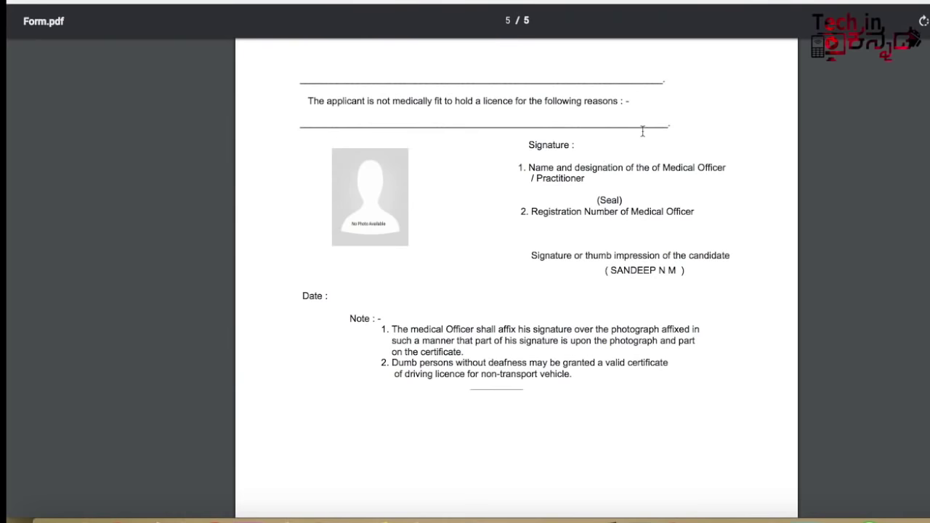
{"action": "scroll", "coordinate": [643, 131], "scroll_direction": "up", "scroll_amount": 5}
{"action": "scroll", "coordinate": [642, 131], "scroll_direction": "up", "scroll_amount": 5}
{"action": "scroll", "coordinate": [643, 131], "scroll_direction": "up", "scroll_amount": 5}
{"action": "scroll", "coordinate": [643, 131], "scroll_direction": "up", "scroll_amount": 5}
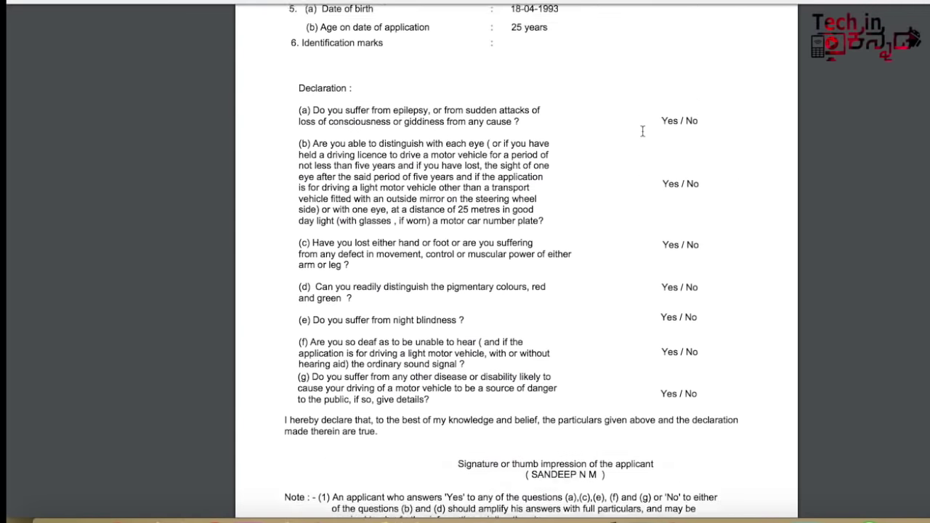
{"action": "scroll", "coordinate": [642, 131], "scroll_direction": "up", "scroll_amount": 3}
{"action": "scroll", "coordinate": [642, 131], "scroll_direction": "up", "scroll_amount": 3}
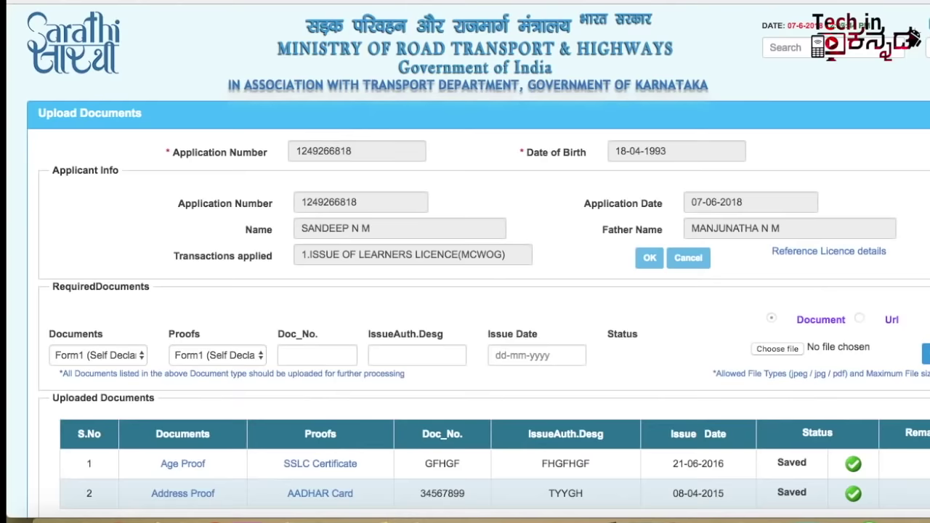
{"action": "scroll", "coordinate": [483, 319], "scroll_direction": "down", "scroll_amount": 2}
{"action": "scroll", "coordinate": [484, 319], "scroll_direction": "down", "scroll_amount": 1}
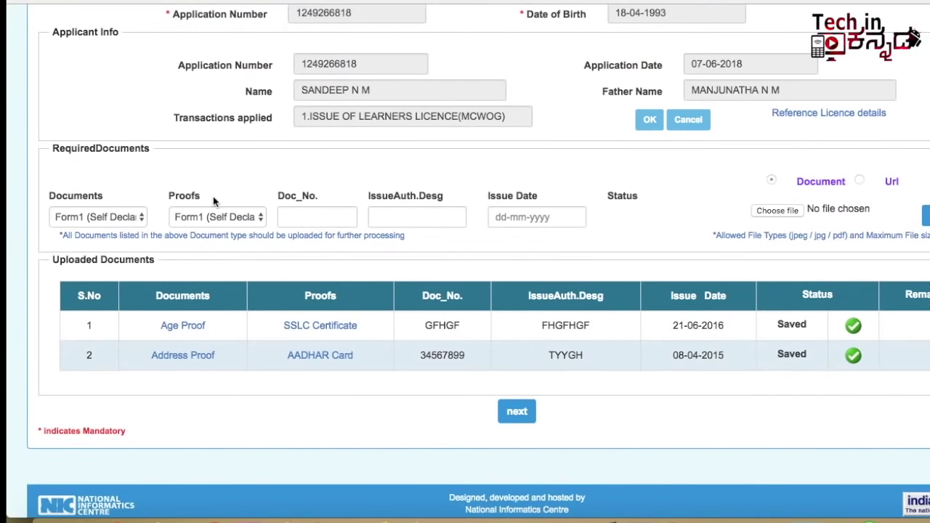
Step: Enter document number JHGJH, designation HJHF and issue date 04-06-2018, and attach the scanned file
{"action": "left_click", "coordinate": [326, 219]}
{"action": "type", "text": "JHGJH"}
{"action": "left_click", "coordinate": [391, 223]}
{"action": "type", "text": "H"}
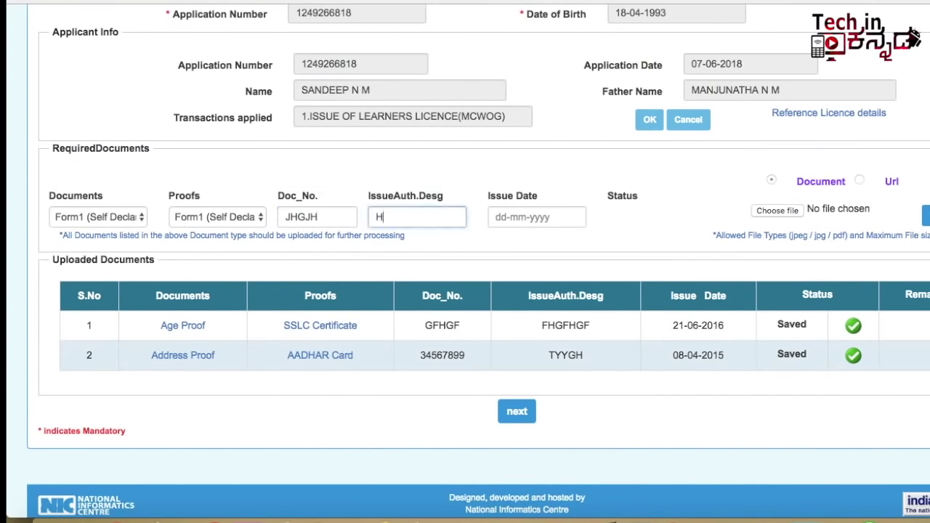
{"action": "type", "text": "JHF"}
{"action": "left_click", "coordinate": [548, 214]}
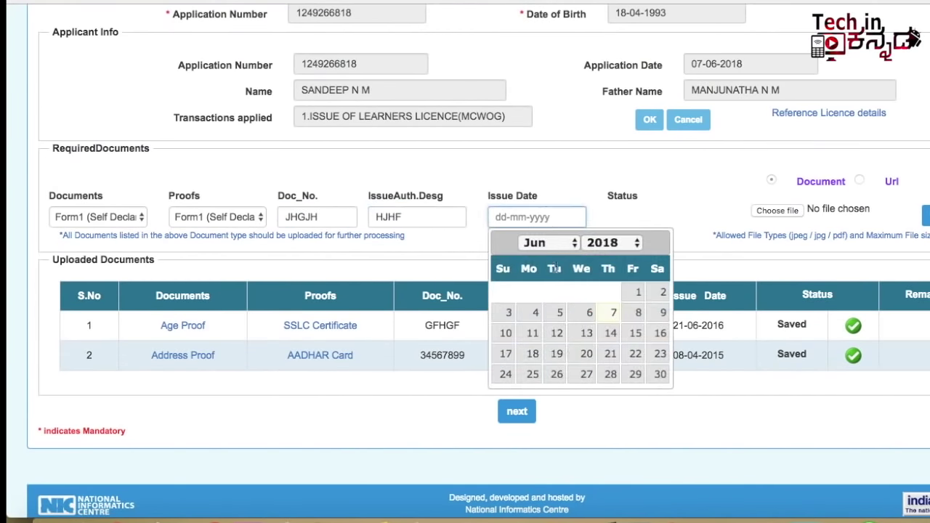
{"action": "left_click", "coordinate": [529, 312]}
{"action": "left_click", "coordinate": [778, 211]}
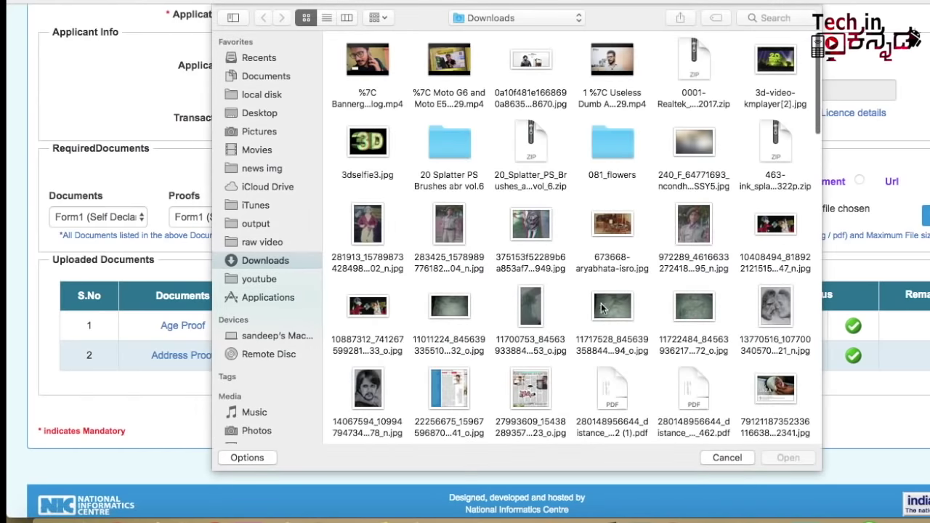
{"action": "double_click", "coordinate": [531, 308]}
Step: Upload and confirm the self-declaration file, completing the document upload stage
{"action": "left_click", "coordinate": [926, 215]}
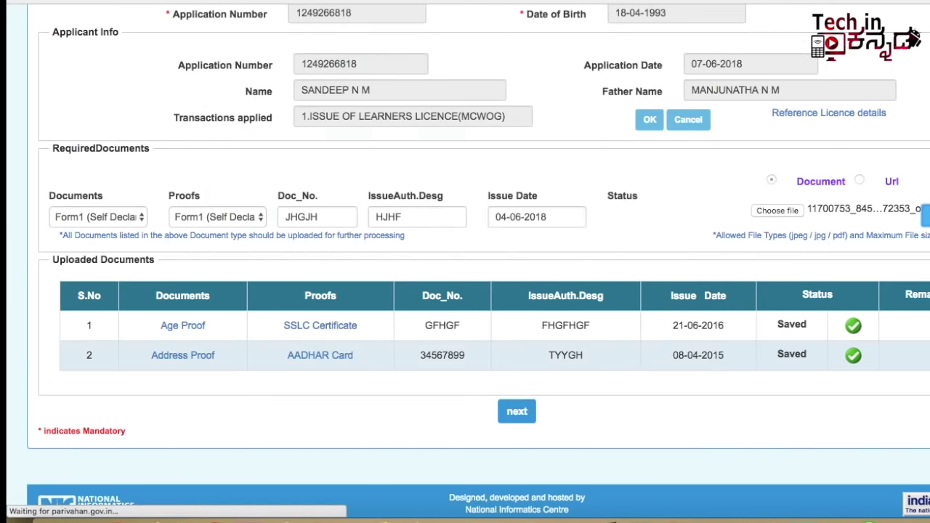
{"action": "scroll", "coordinate": [857, 239], "scroll_direction": "down", "scroll_amount": 2}
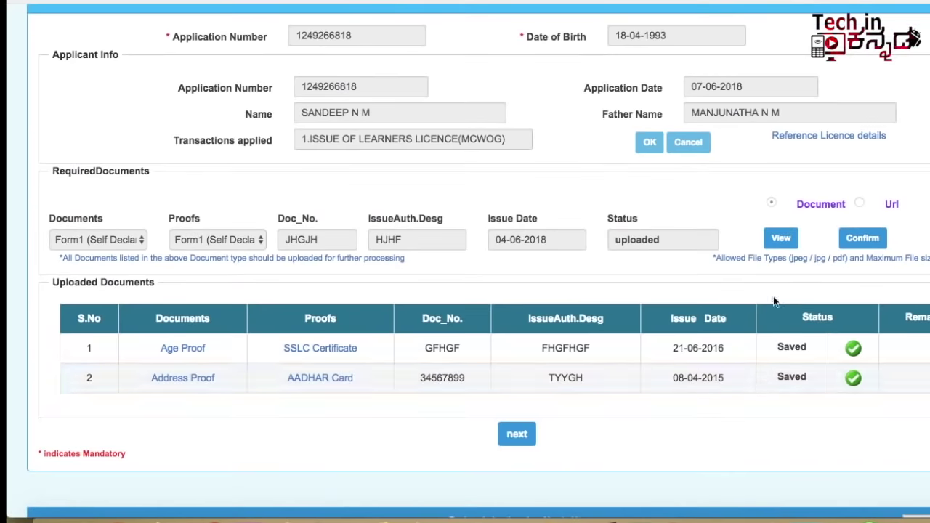
{"action": "left_click", "coordinate": [861, 239]}
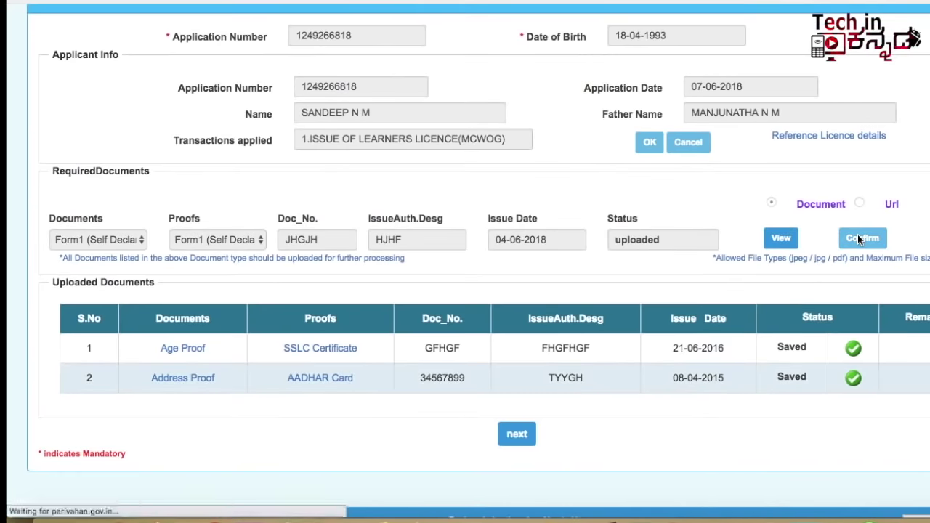
{"action": "scroll", "coordinate": [236, 414], "scroll_direction": "down", "scroll_amount": 1}
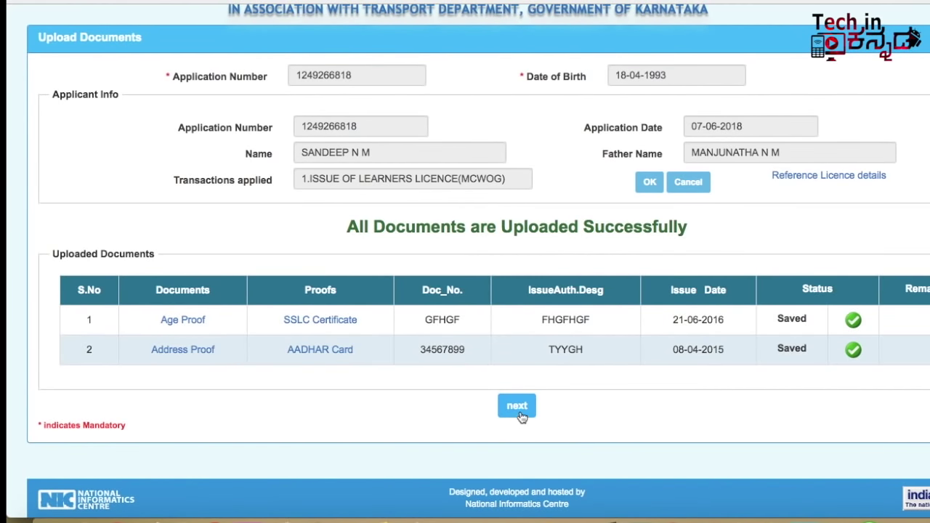
{"action": "left_click", "coordinate": [517, 407]}
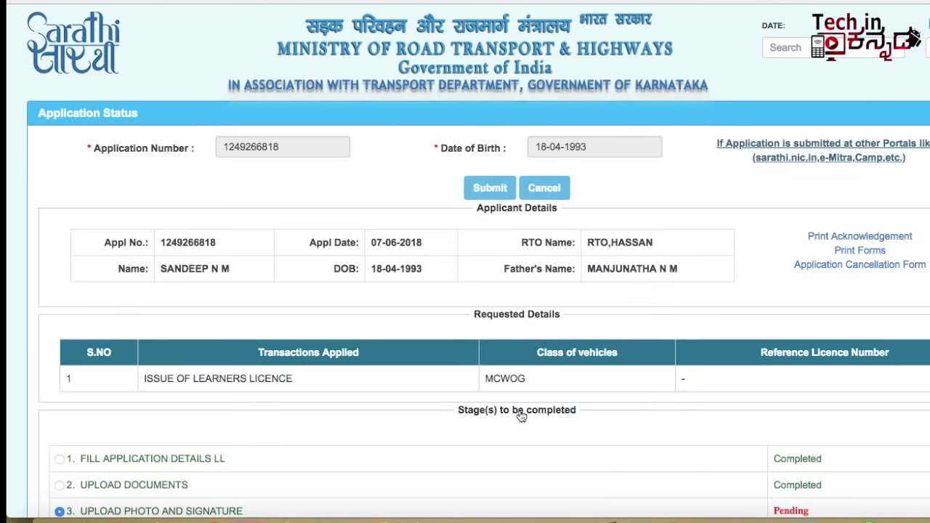
{"action": "scroll", "coordinate": [520, 414], "scroll_direction": "down", "scroll_amount": 3}
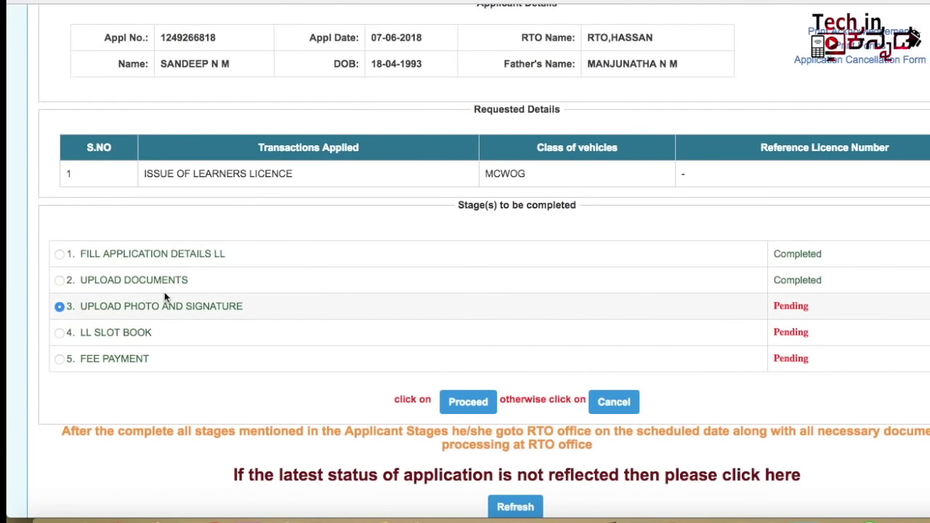
Step: Attach the blurred portrait image as both the photo and the signature file
{"action": "left_click", "coordinate": [471, 404]}
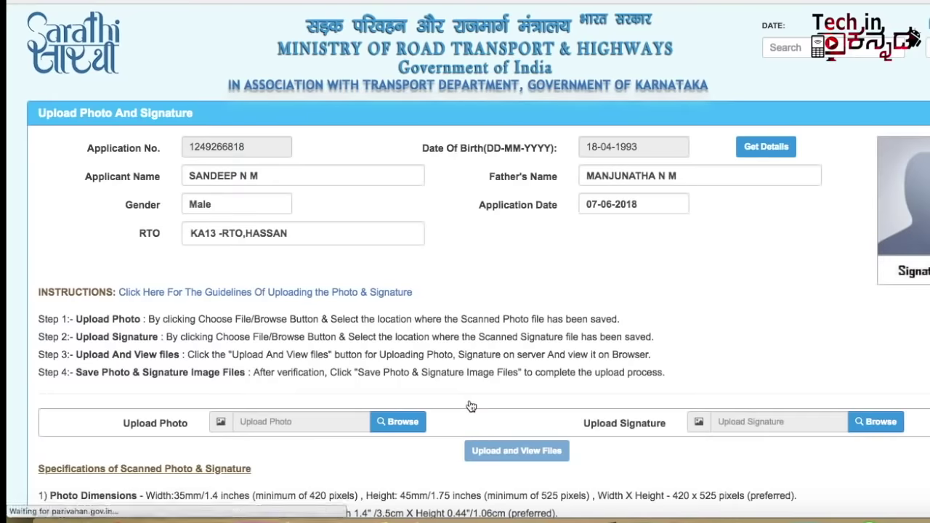
{"action": "scroll", "coordinate": [424, 262], "scroll_direction": "down", "scroll_amount": 2}
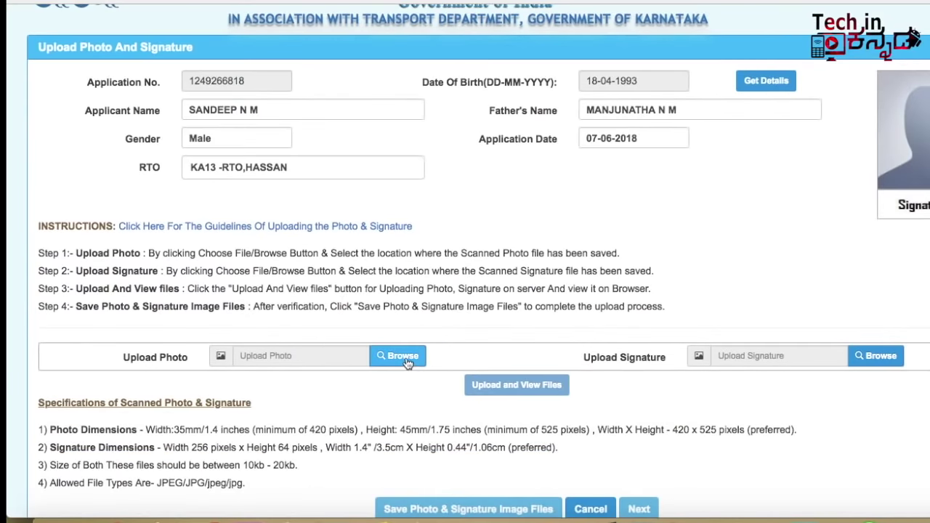
{"action": "left_click", "coordinate": [406, 361]}
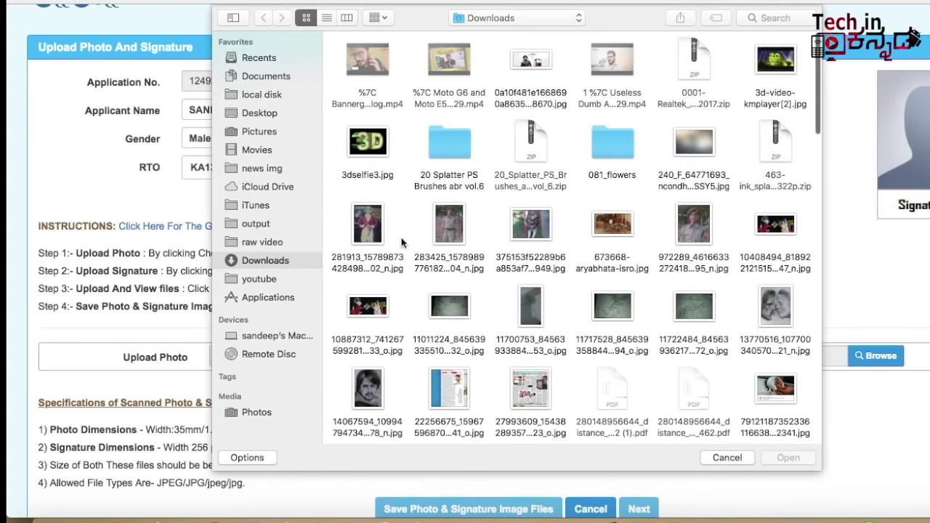
{"action": "left_click", "coordinate": [693, 174]}
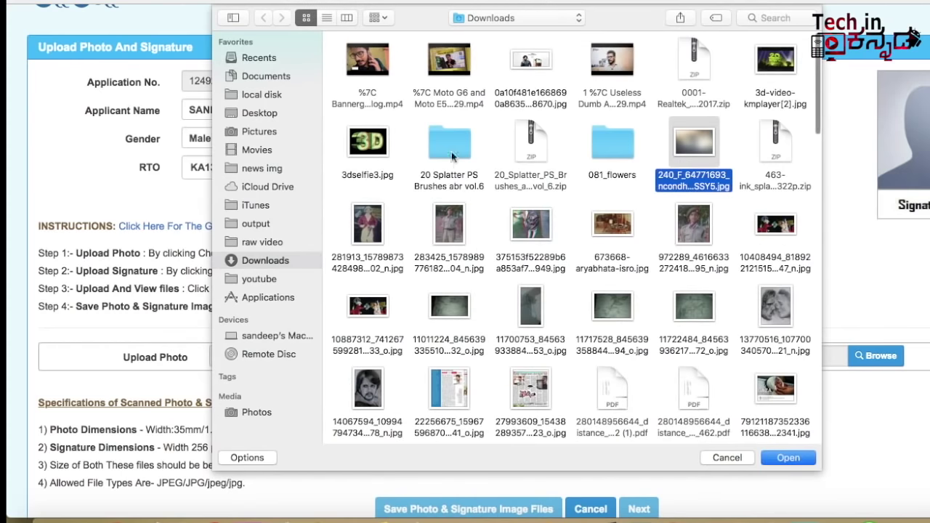
{"action": "scroll", "coordinate": [702, 130], "scroll_direction": "down", "scroll_amount": 1}
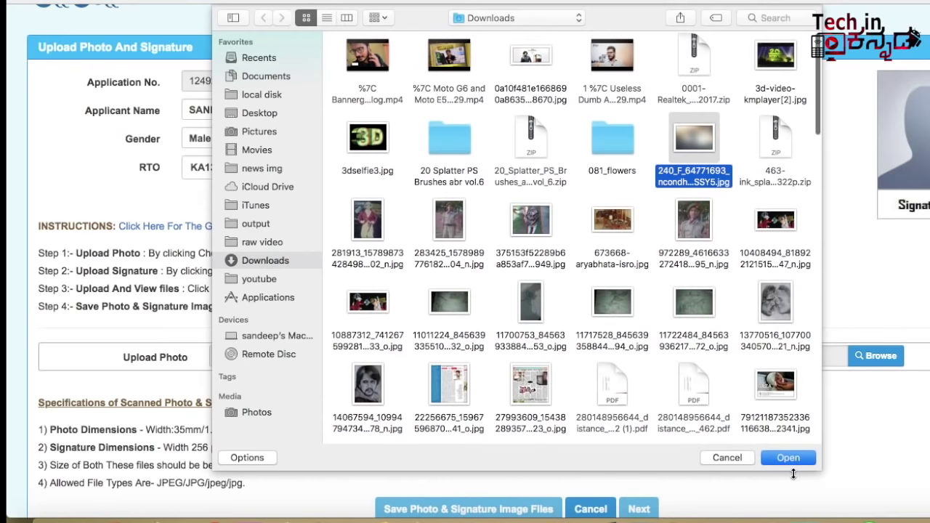
{"action": "left_click", "coordinate": [786, 458]}
{"action": "left_click", "coordinate": [880, 356]}
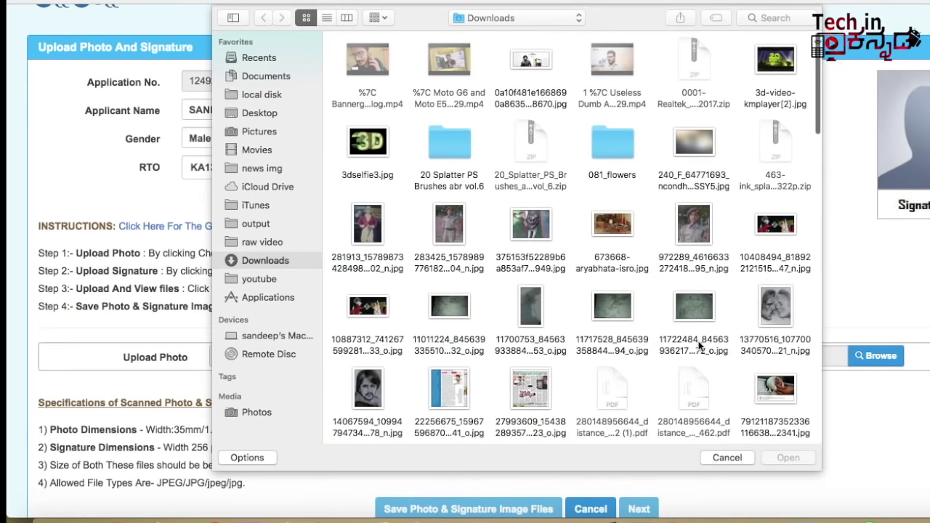
{"action": "left_click", "coordinate": [683, 148]}
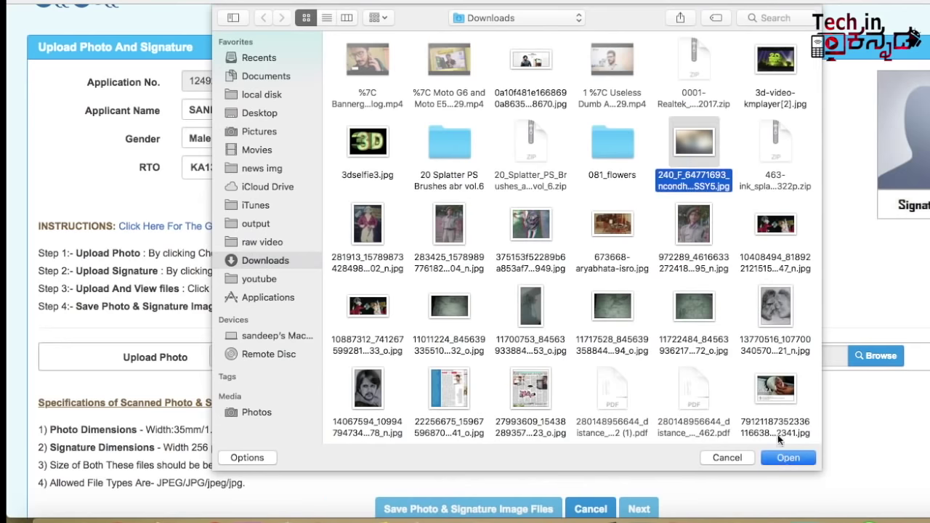
{"action": "left_click", "coordinate": [790, 458]}
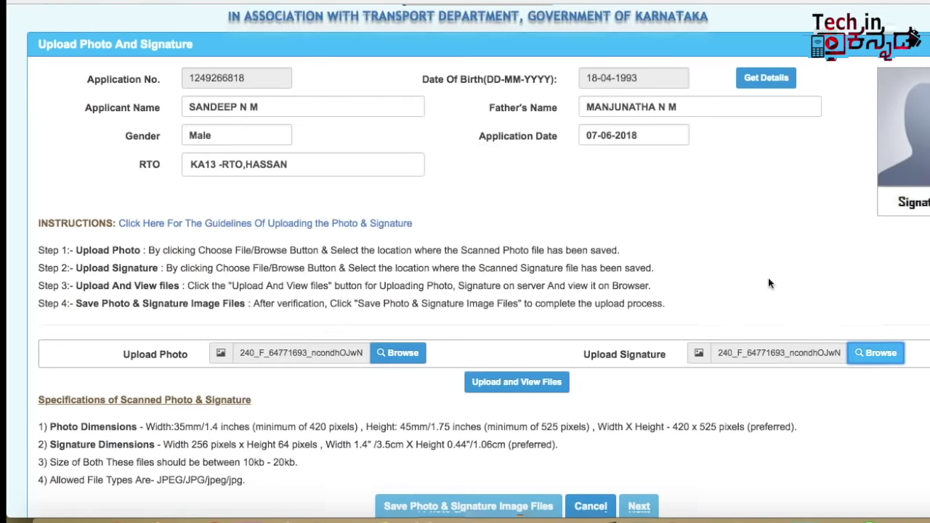
Step: Upload the photo and signature for preview, then save them and move on
{"action": "scroll", "coordinate": [768, 277], "scroll_direction": "down", "scroll_amount": 1}
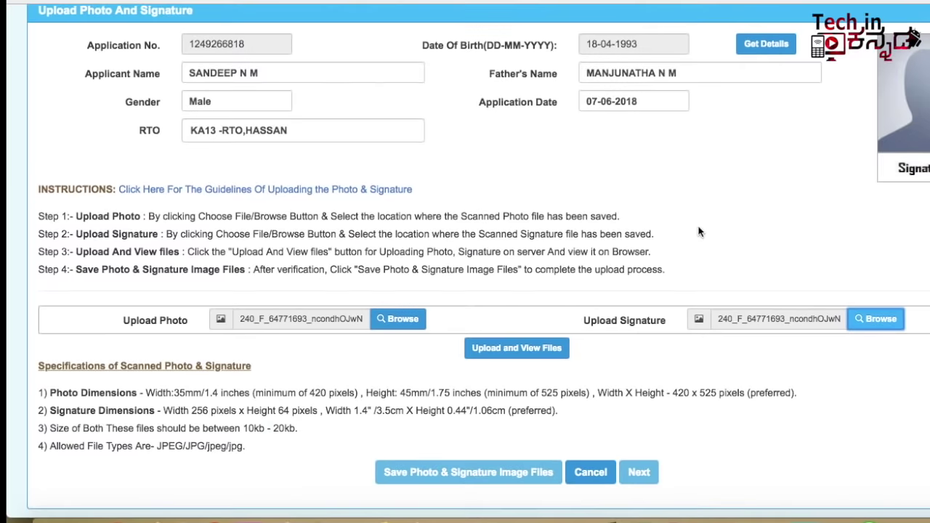
{"action": "left_click", "coordinate": [498, 358]}
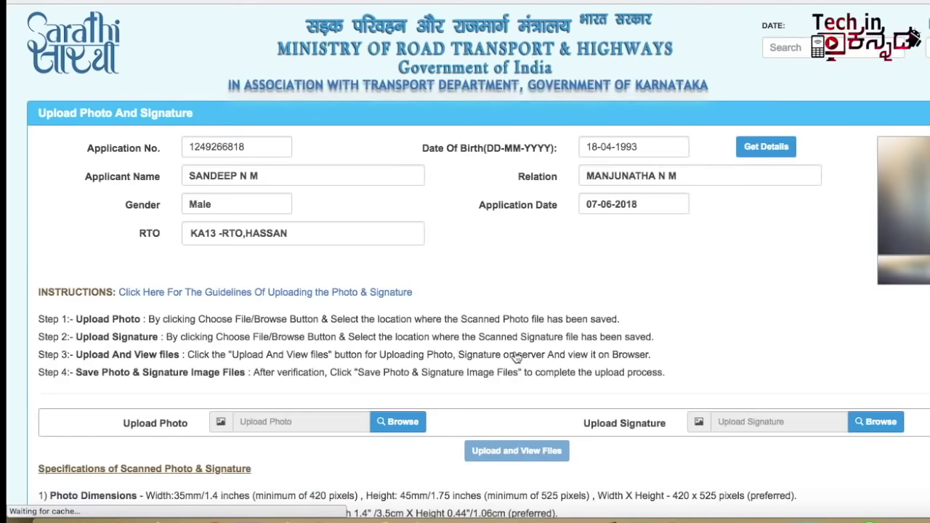
{"action": "scroll", "coordinate": [625, 222], "scroll_direction": "down", "scroll_amount": 3}
{"action": "scroll", "coordinate": [690, 288], "scroll_direction": "up", "scroll_amount": 3}
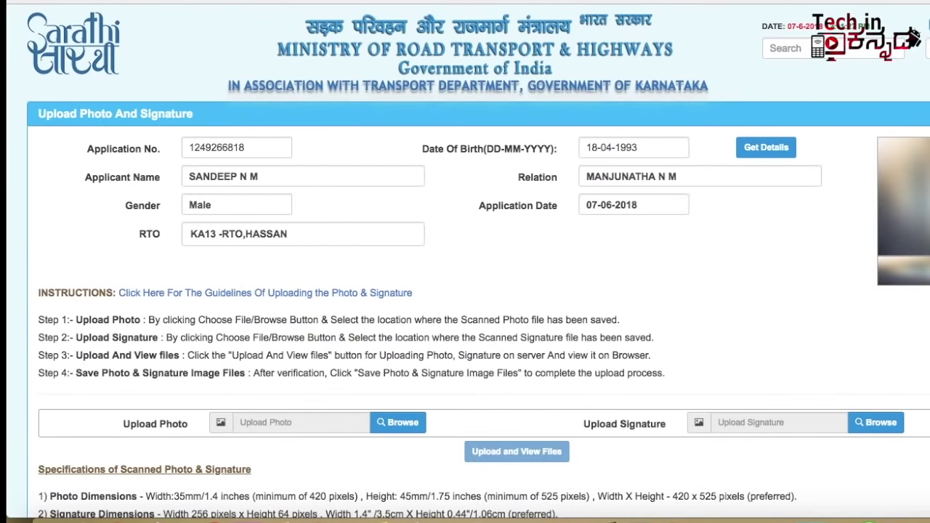
{"action": "scroll", "coordinate": [909, 213], "scroll_direction": "down", "scroll_amount": 5}
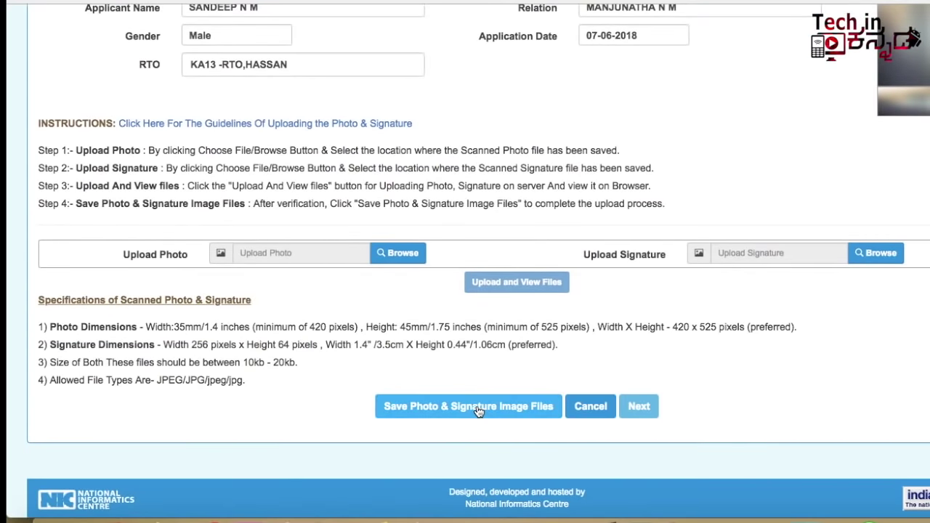
{"action": "left_click", "coordinate": [492, 412]}
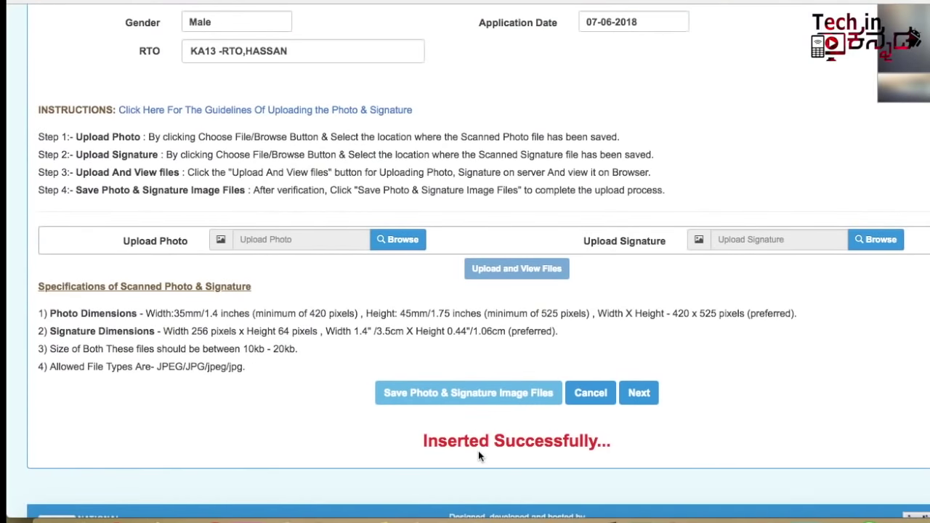
{"action": "left_click", "coordinate": [639, 393]}
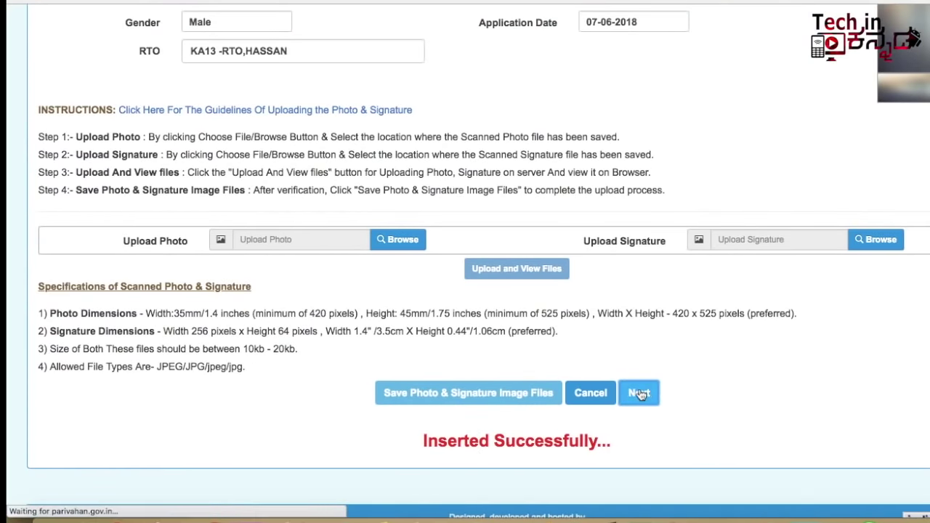
{"action": "scroll", "coordinate": [526, 364], "scroll_direction": "down", "scroll_amount": 5}
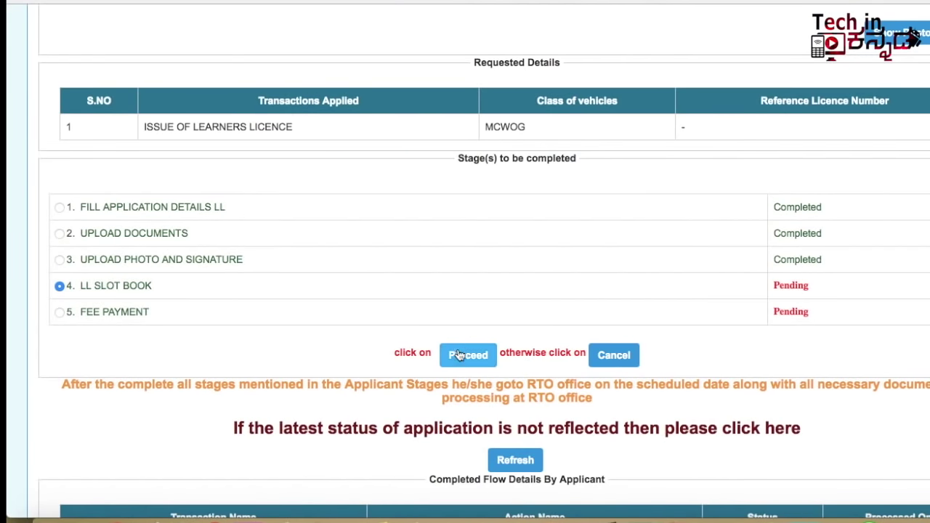
Step: Select 13 June 2018 and the available 12.30–13.30 slot for the LL test
{"action": "left_click", "coordinate": [460, 354]}
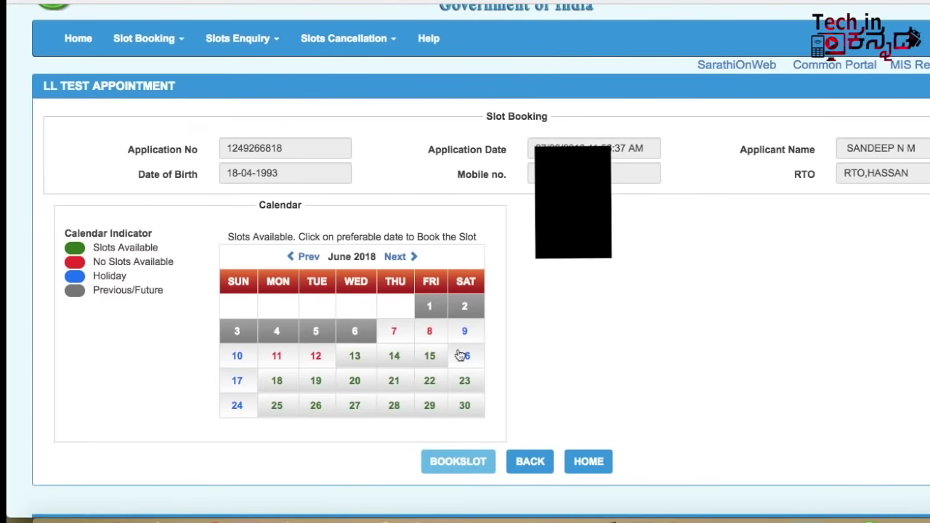
{"action": "left_click", "coordinate": [356, 360]}
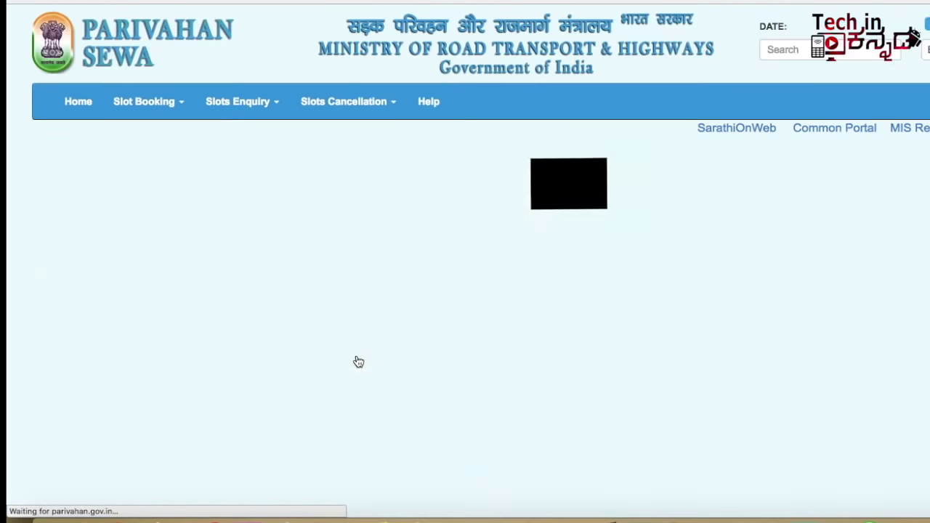
{"action": "scroll", "coordinate": [357, 360], "scroll_direction": "down", "scroll_amount": 1}
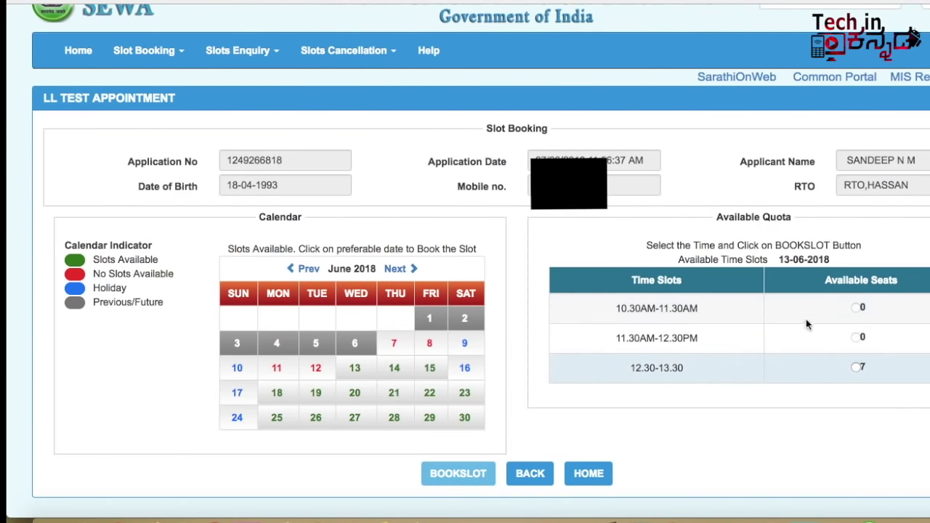
{"action": "left_click", "coordinate": [855, 368]}
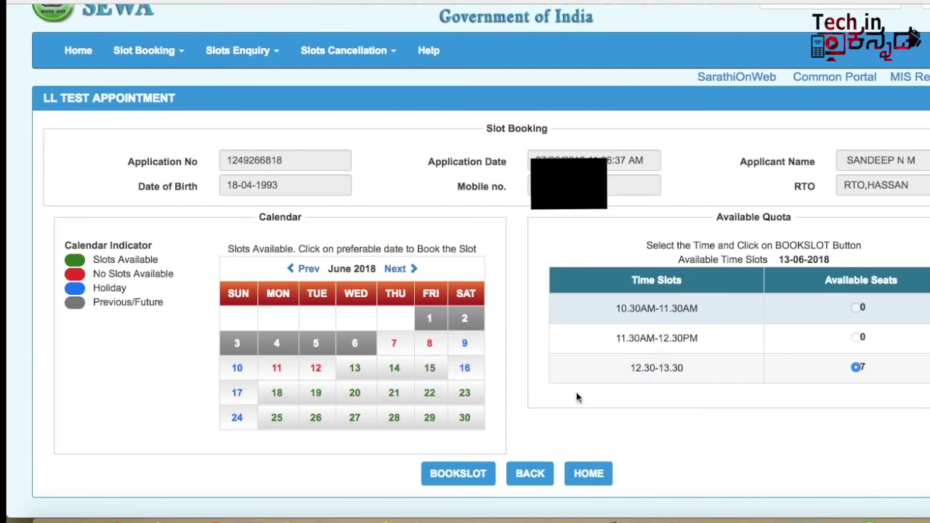
{"action": "scroll", "coordinate": [473, 509], "scroll_direction": "down", "scroll_amount": 1}
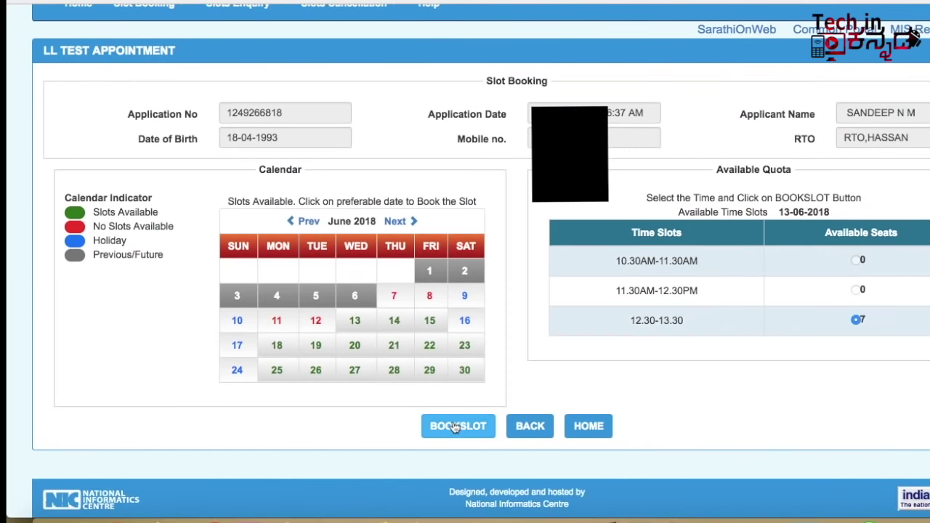
Step: Confirm the 13-06-2018, 12.30–13.30 slot booking and save the appointment letter as PDF
{"action": "left_click", "coordinate": [454, 427]}
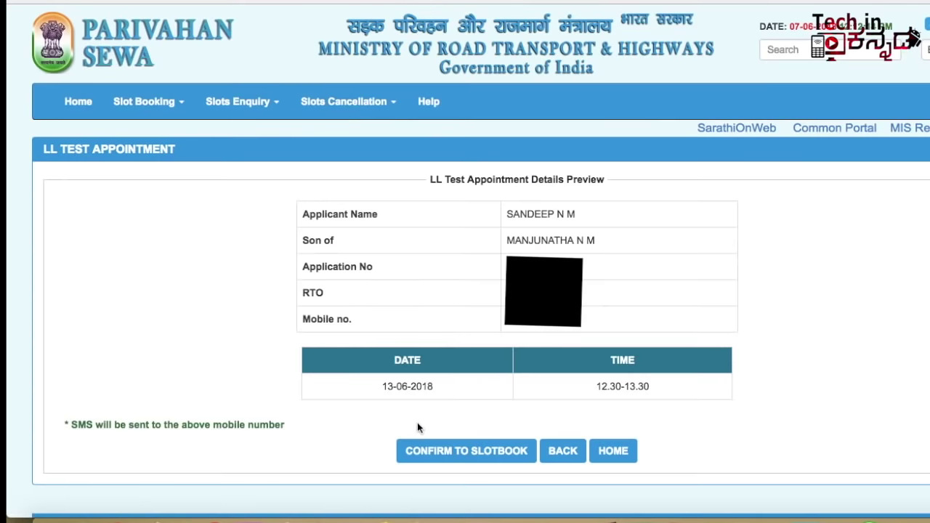
{"action": "scroll", "coordinate": [518, 365], "scroll_direction": "down", "scroll_amount": 1}
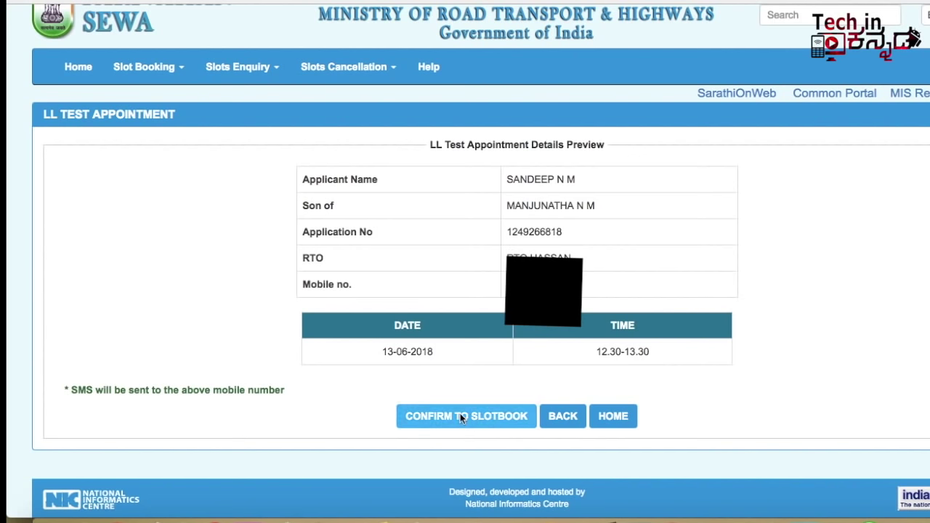
{"action": "left_click", "coordinate": [460, 416]}
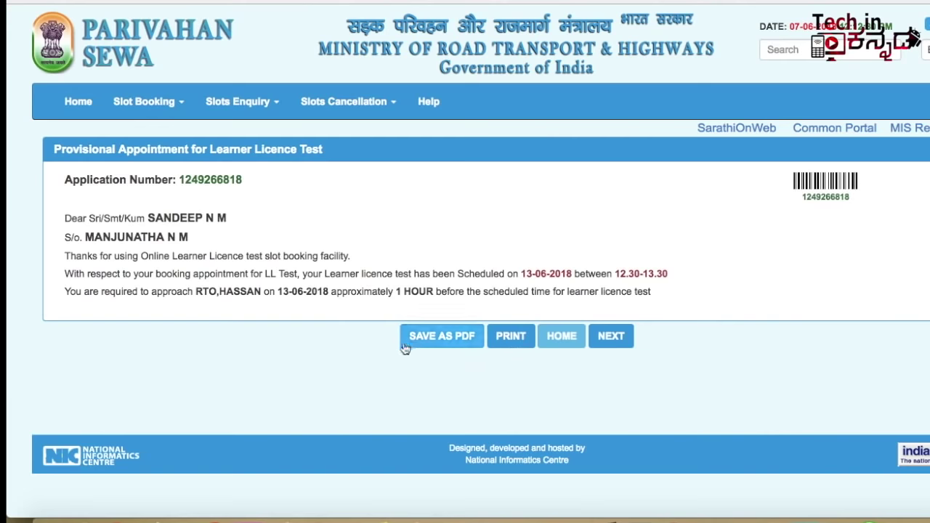
{"action": "left_click", "coordinate": [437, 337]}
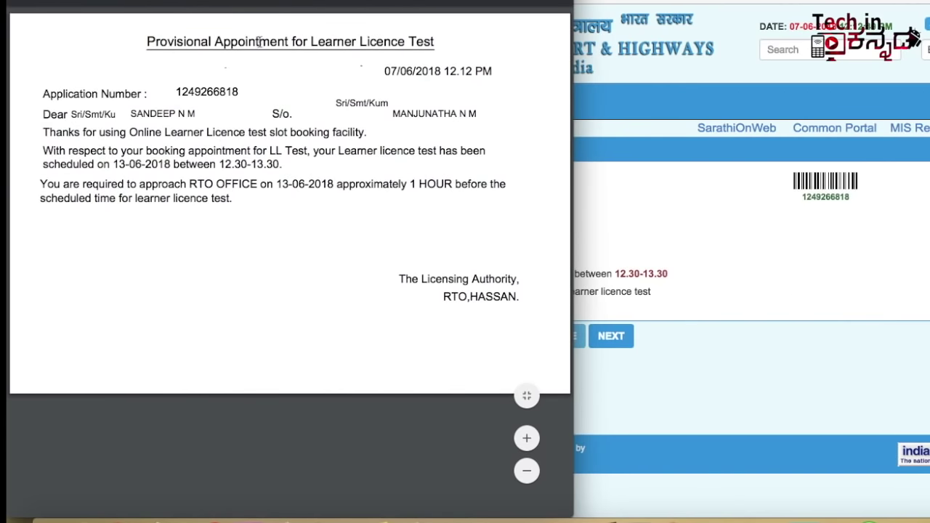
Step: Return to the application stages and proceed to the pending fee payment
{"action": "left_click", "coordinate": [611, 335]}
{"action": "scroll", "coordinate": [467, 239], "scroll_direction": "down", "scroll_amount": 5}
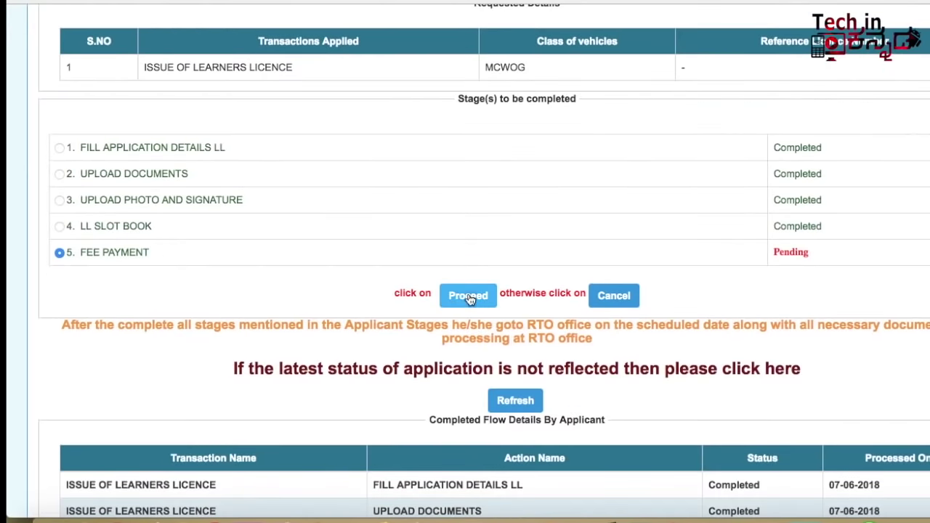
{"action": "scroll", "coordinate": [465, 298], "scroll_direction": "down", "scroll_amount": 5}
{"action": "scroll", "coordinate": [465, 298], "scroll_direction": "up", "scroll_amount": 6}
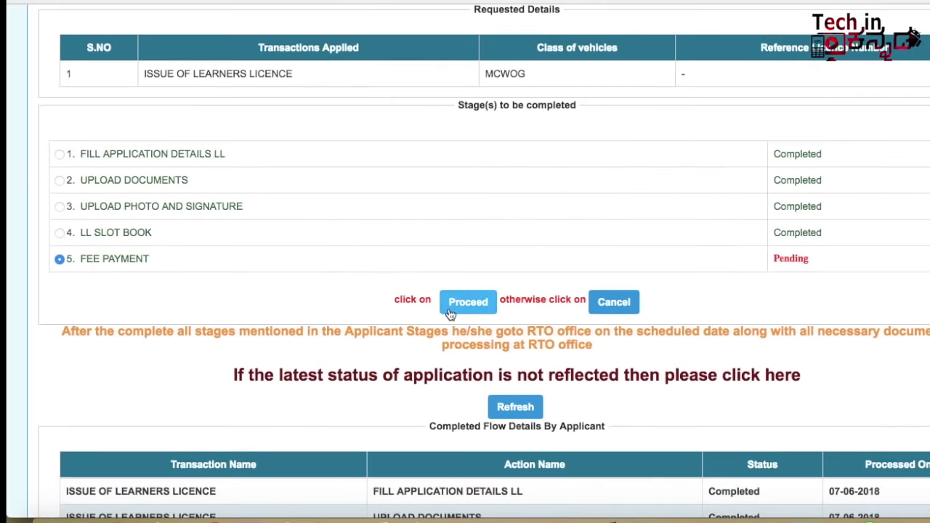
{"action": "left_click", "coordinate": [452, 309]}
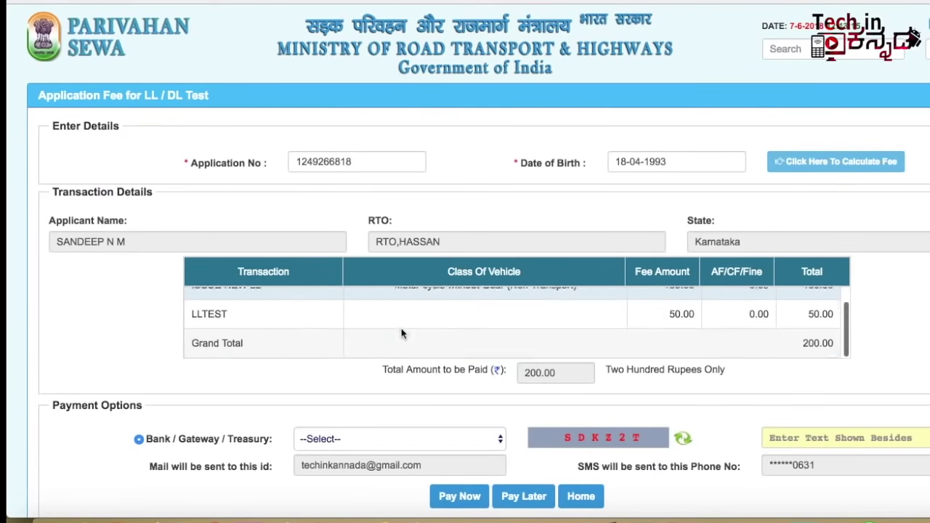
{"action": "scroll", "coordinate": [401, 333], "scroll_direction": "up", "scroll_amount": 2}
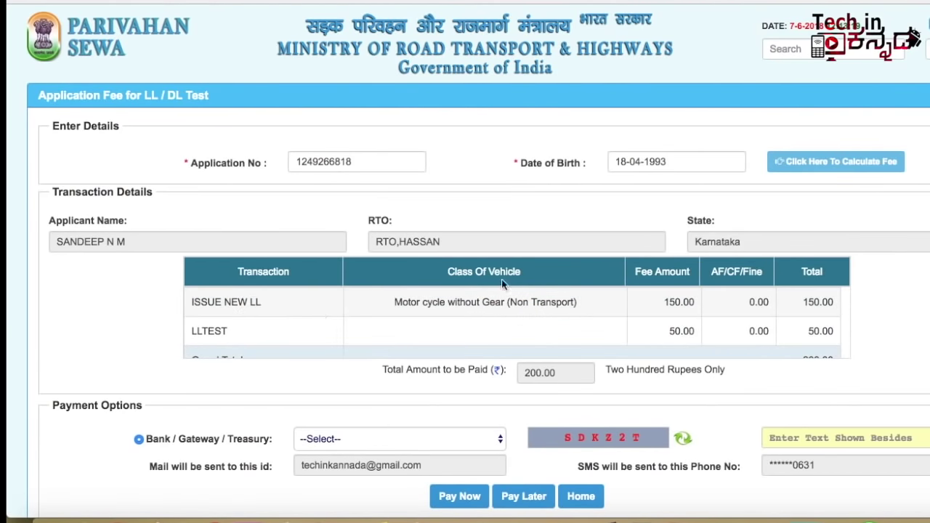
{"action": "scroll", "coordinate": [502, 283], "scroll_direction": "down", "scroll_amount": 3}
{"action": "scroll", "coordinate": [664, 224], "scroll_direction": "down", "scroll_amount": 1}
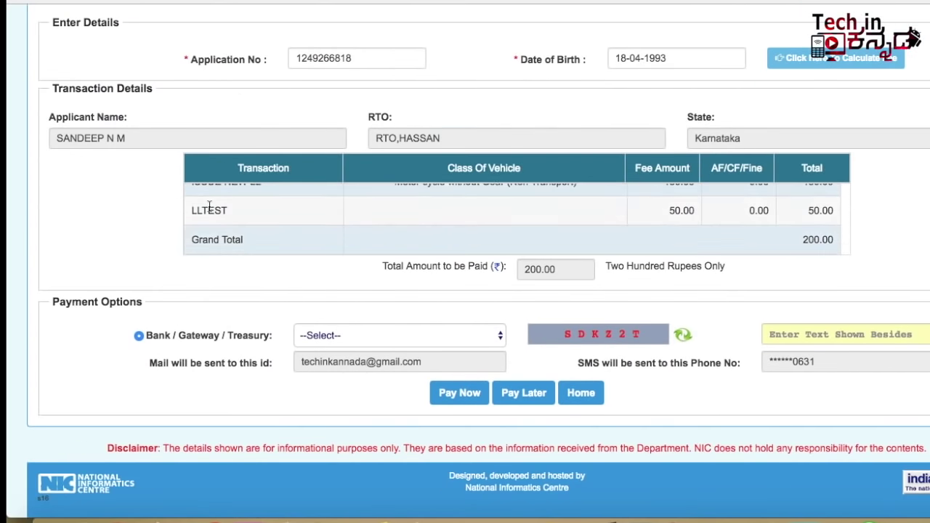
Step: Choose the KHAJANA 2 gateway, enter the captcha, pay ₹200 and accept the terms
{"action": "left_click", "coordinate": [374, 337]}
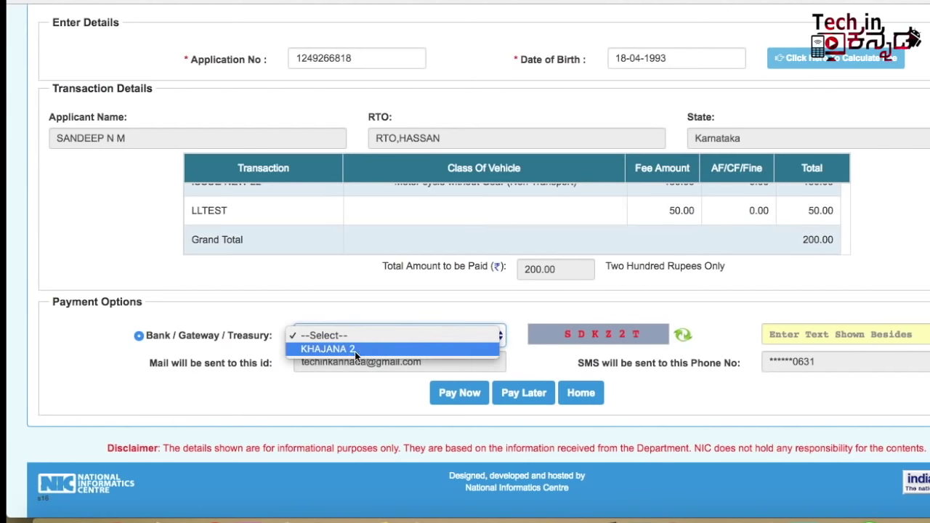
{"action": "left_click", "coordinate": [368, 347]}
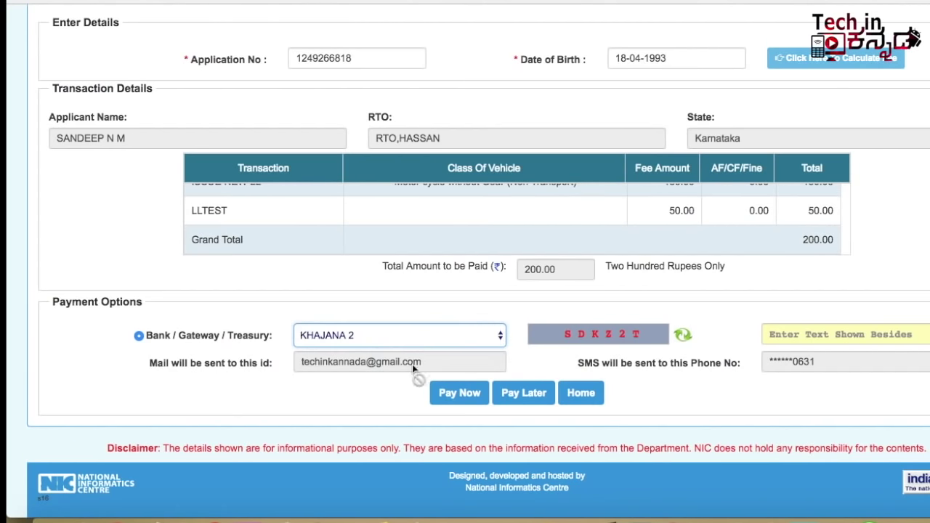
{"action": "left_click", "coordinate": [797, 335]}
{"action": "type", "text": "x"}
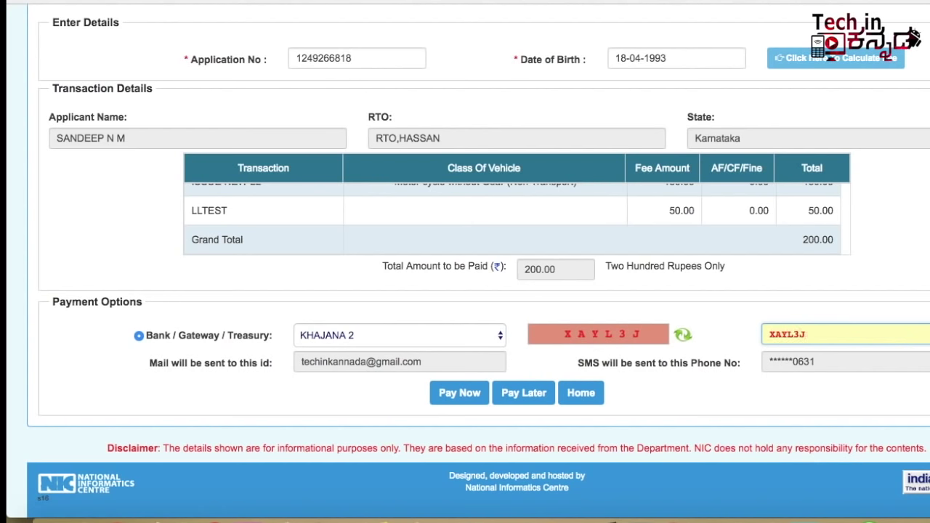
{"action": "left_click", "coordinate": [452, 399]}
{"action": "scroll", "coordinate": [376, 241], "scroll_direction": "down", "scroll_amount": 1}
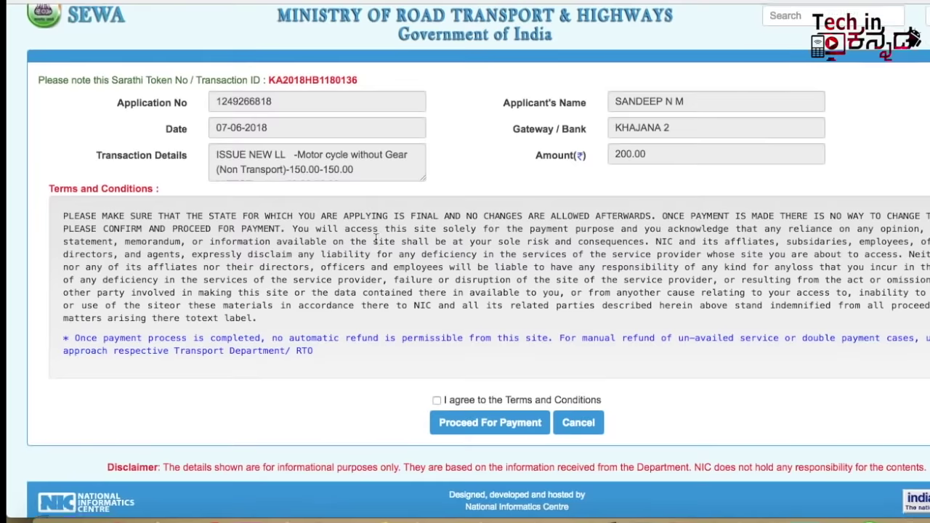
{"action": "scroll", "coordinate": [376, 241], "scroll_direction": "up", "scroll_amount": 1}
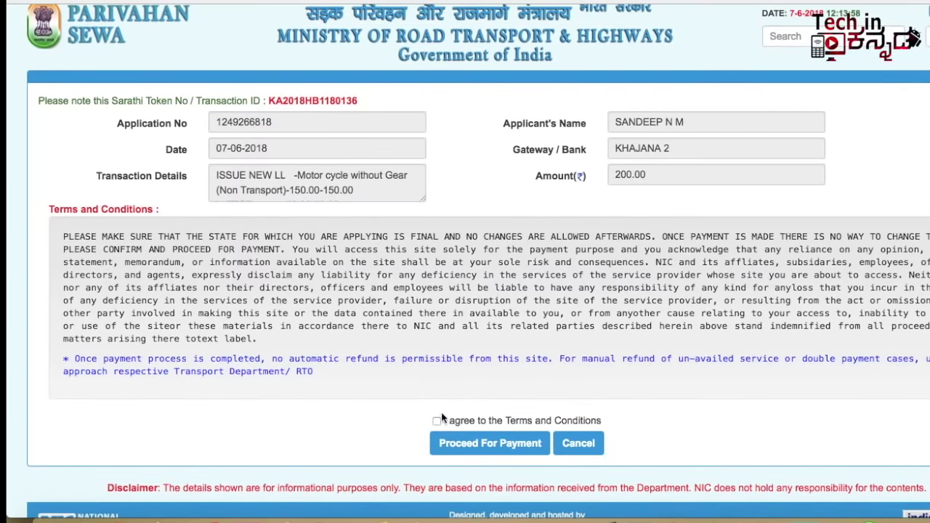
{"action": "left_click", "coordinate": [481, 449]}
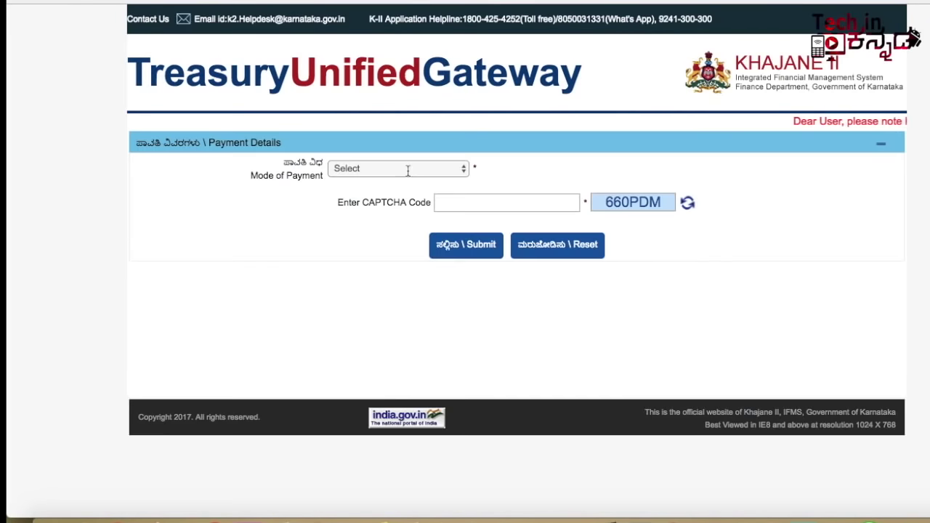
Step: Try the Cash, E-Payment, Cheque/Draft and Net Banking payment mode options
{"action": "left_click", "coordinate": [407, 170]}
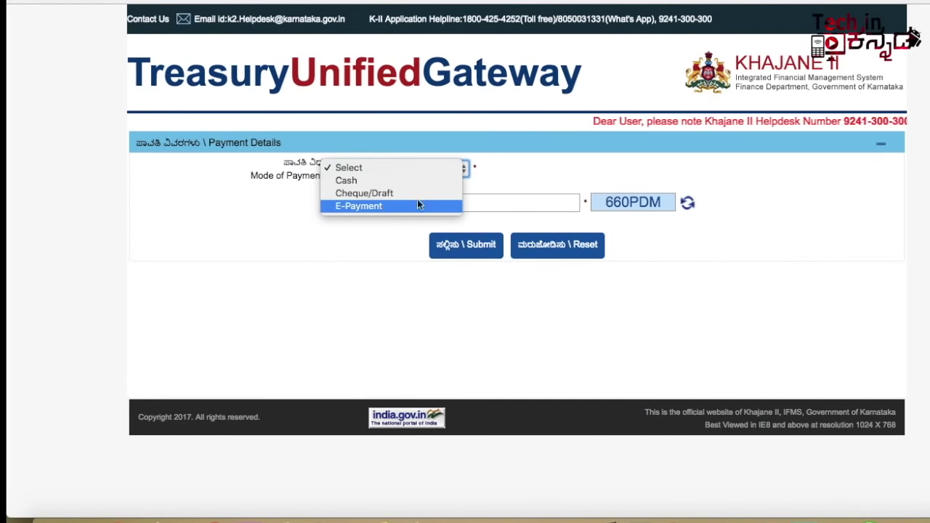
{"action": "left_click", "coordinate": [393, 180]}
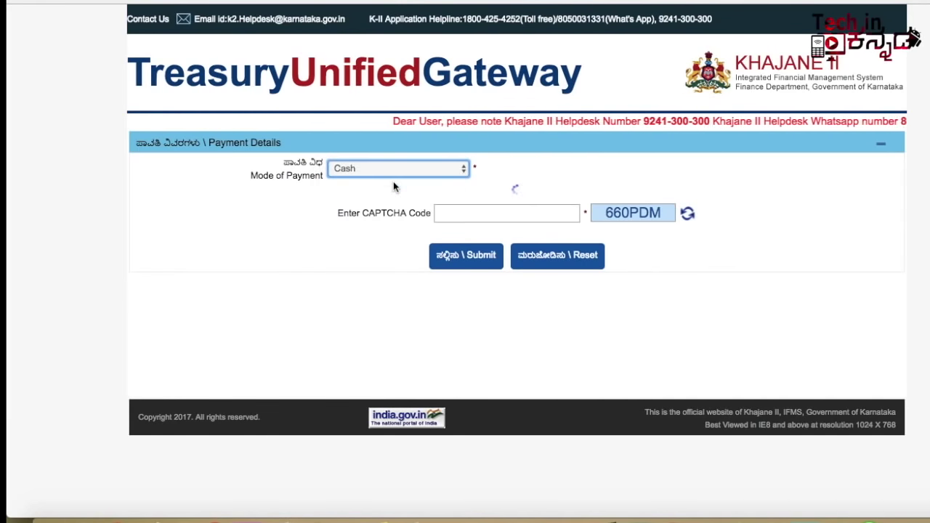
{"action": "left_click", "coordinate": [771, 169]}
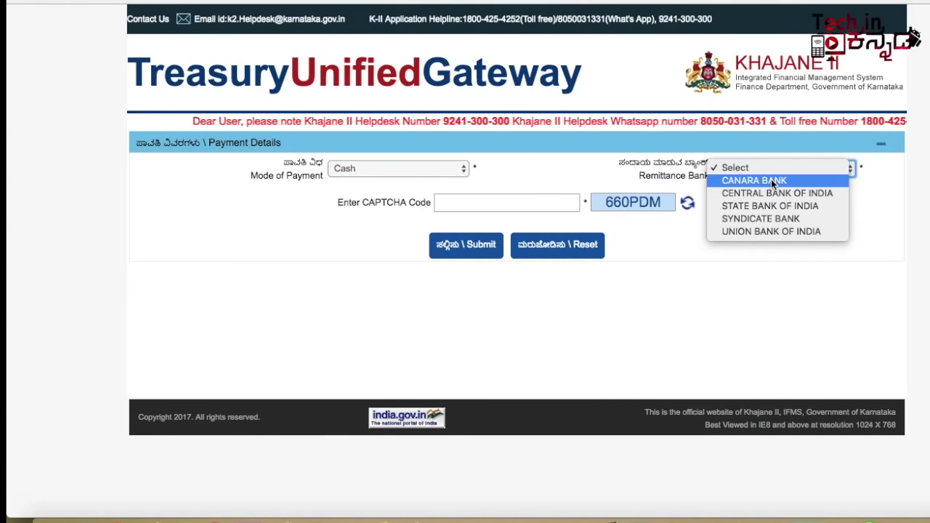
{"action": "left_click", "coordinate": [445, 175]}
{"action": "left_click", "coordinate": [406, 168]}
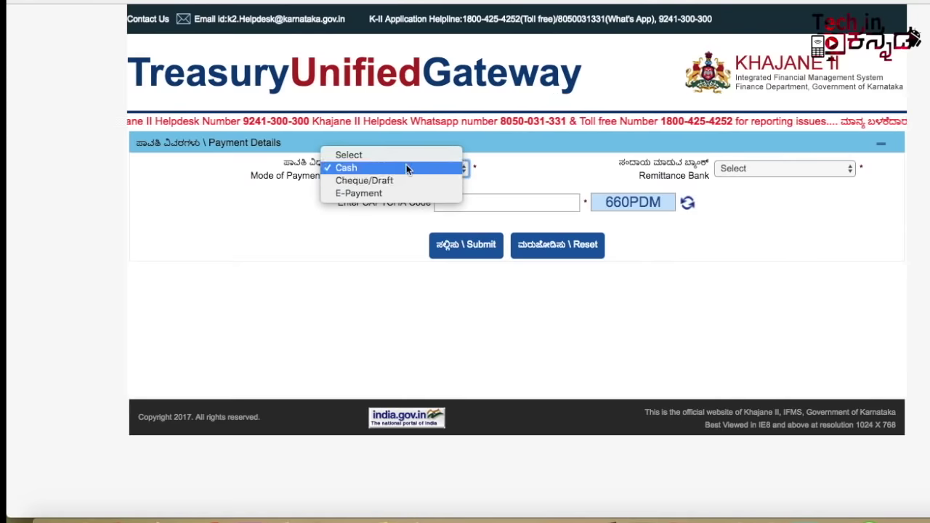
{"action": "left_click", "coordinate": [378, 193]}
{"action": "left_click", "coordinate": [394, 168]}
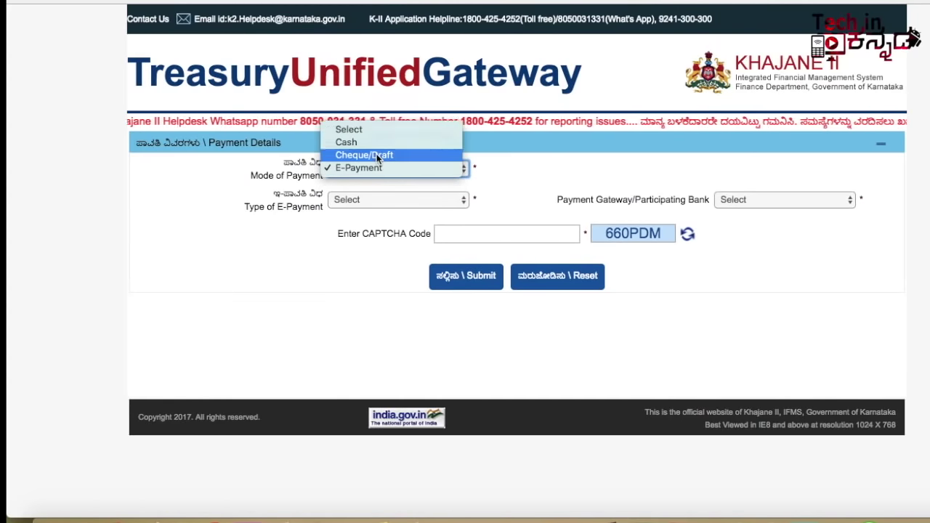
{"action": "left_click", "coordinate": [377, 156]}
{"action": "left_click", "coordinate": [375, 168]}
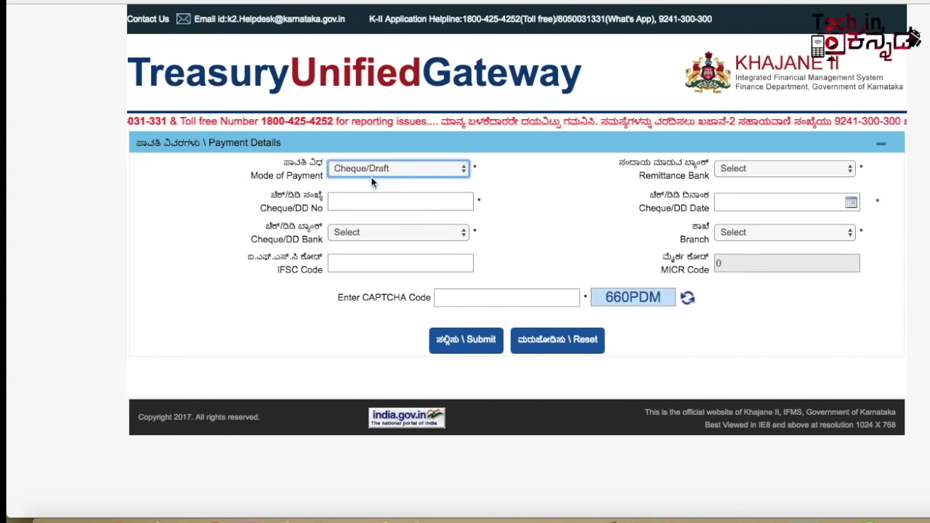
{"action": "left_click", "coordinate": [372, 177]}
{"action": "left_click", "coordinate": [372, 181]}
{"action": "left_click", "coordinate": [355, 200]}
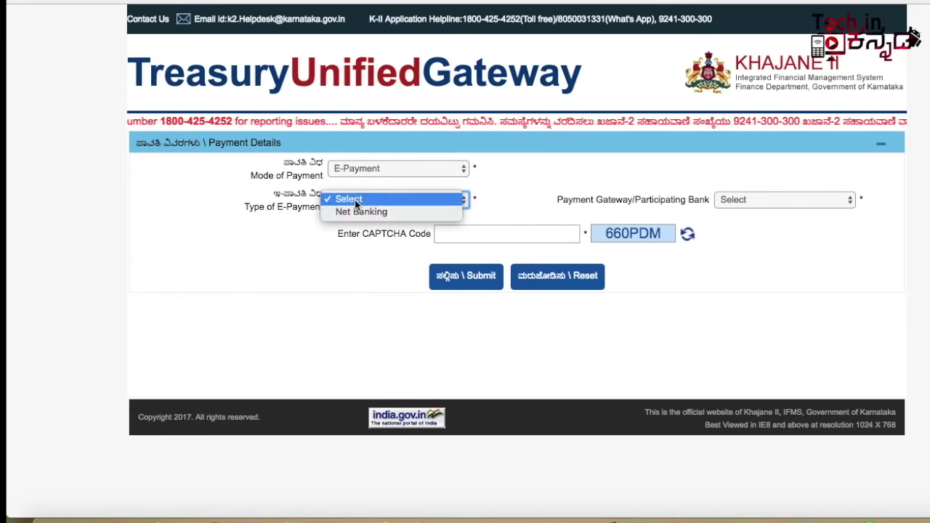
Step: Set payment mode Cash and remittance bank CANARA BANK, enter the captcha and submit
{"action": "left_click", "coordinate": [415, 165]}
{"action": "left_click", "coordinate": [395, 142]}
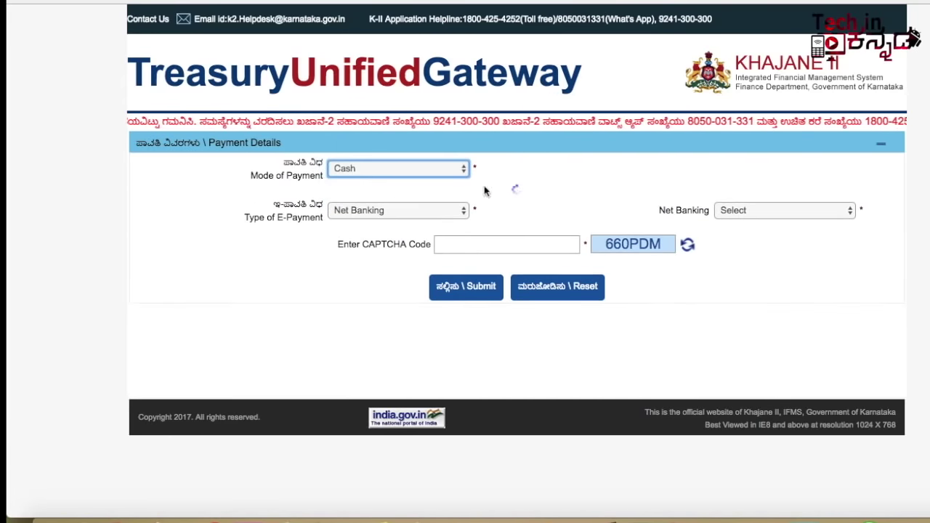
{"action": "left_click", "coordinate": [758, 169]}
{"action": "left_click", "coordinate": [756, 187]}
{"action": "left_click", "coordinate": [514, 203]}
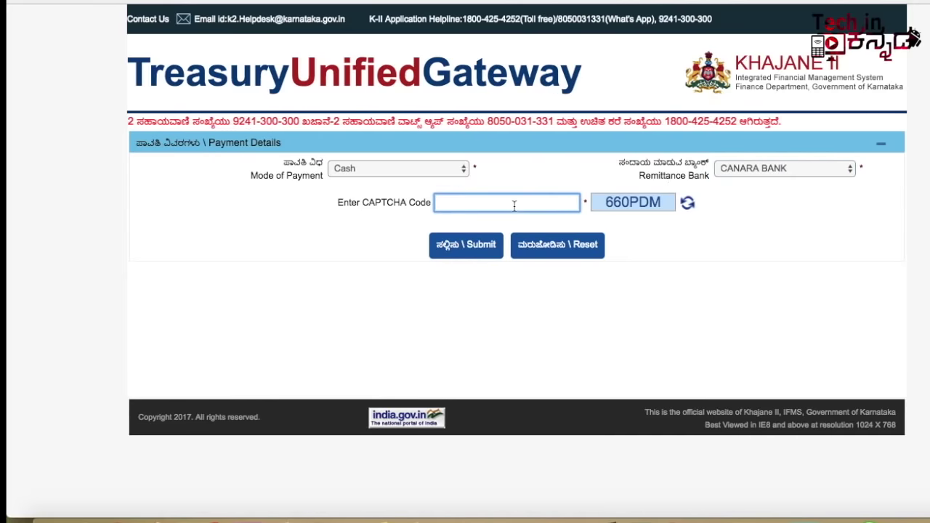
{"action": "type", "text": "66"}
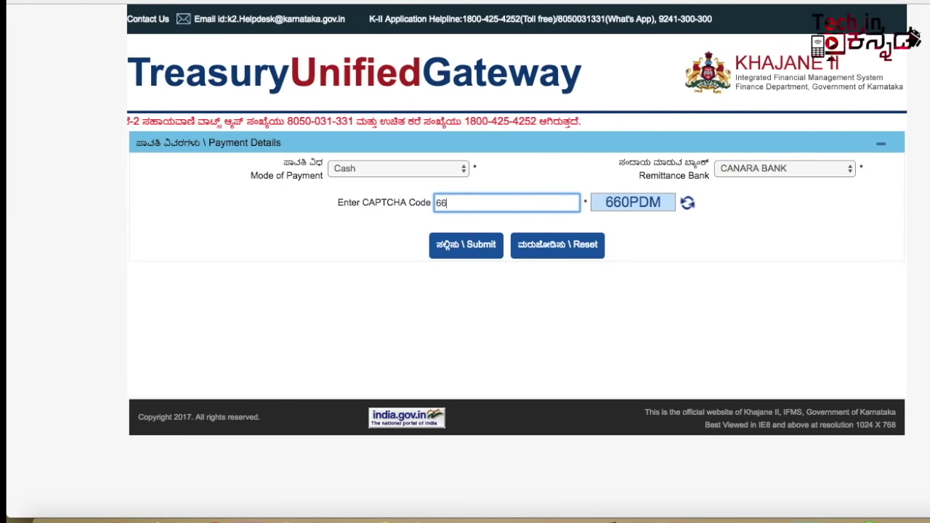
{"action": "type", "text": "0P"}
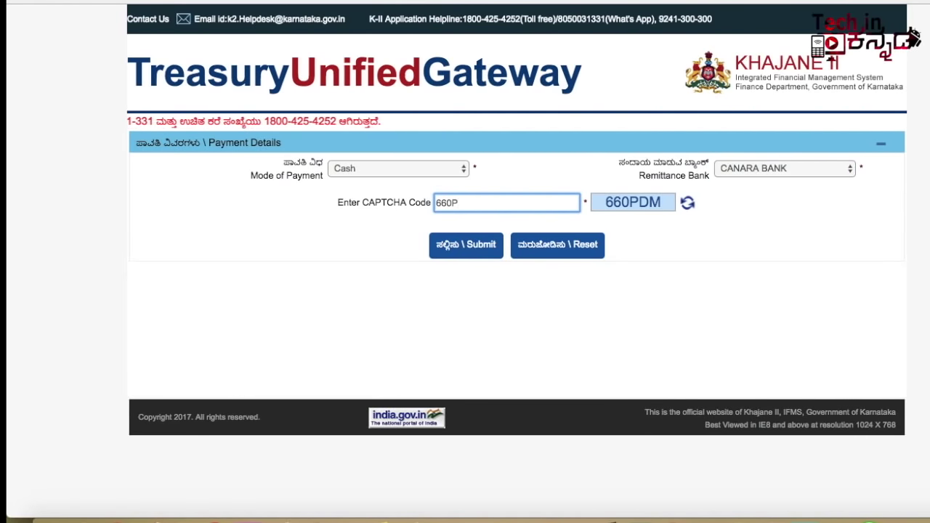
{"action": "type", "text": "DM"}
{"action": "left_click", "coordinate": [452, 248]}
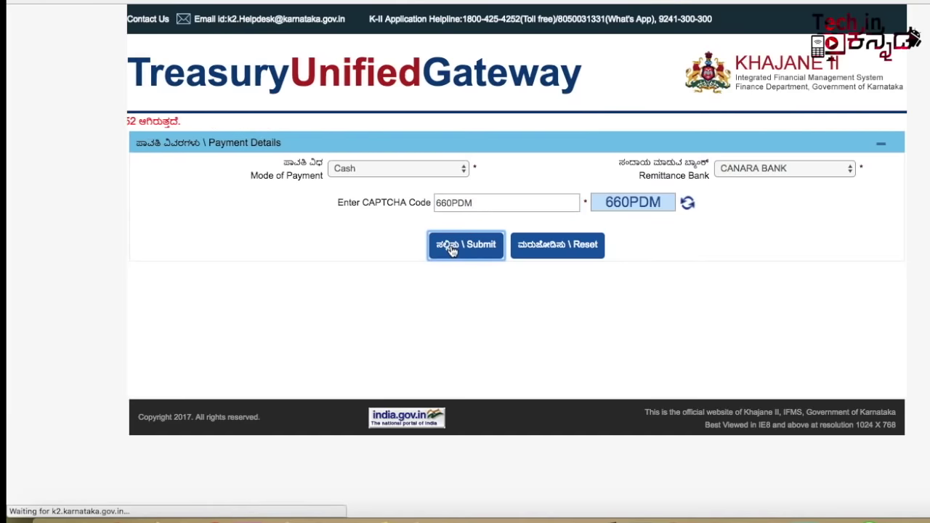